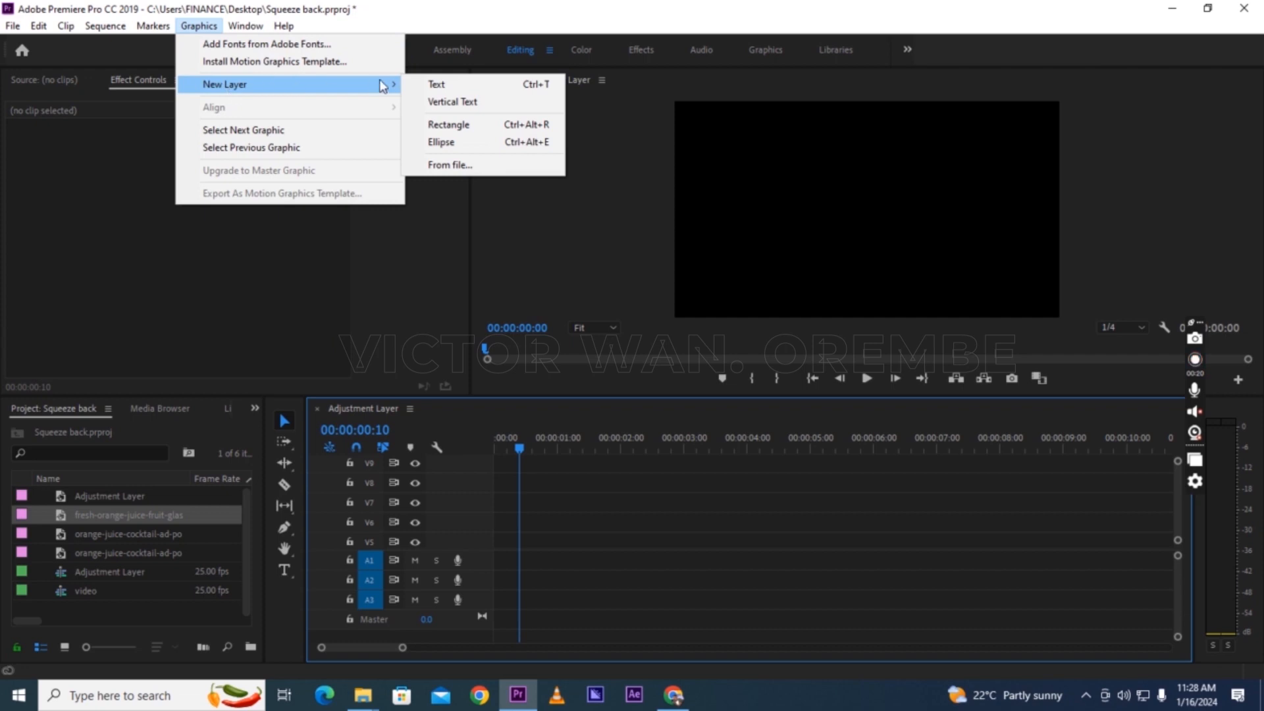
# Add a rectangle graphic, stretch it over the entire frame, and place its clip on V1 at the start of the timeline.
pyautogui.click(450, 125)
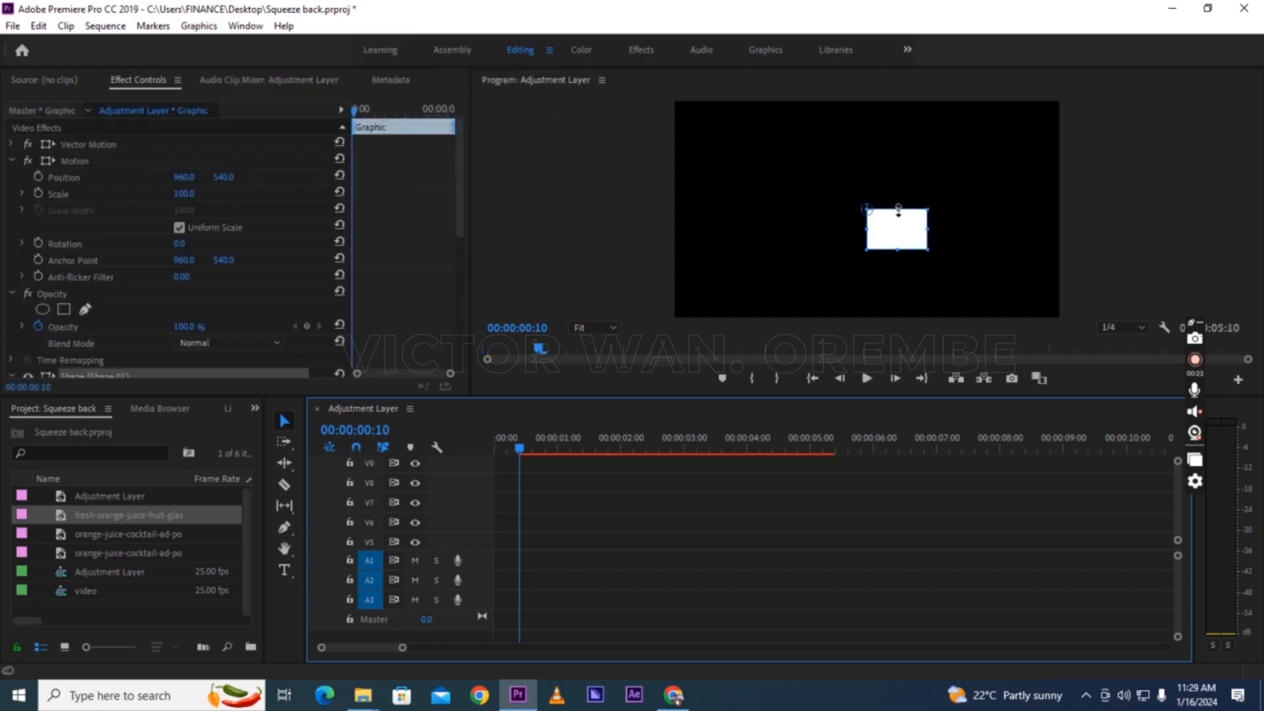
pyautogui.moveTo(897, 210); pyautogui.dragTo(887, 88)
pyautogui.moveTo(872, 165); pyautogui.dragTo(649, 189)
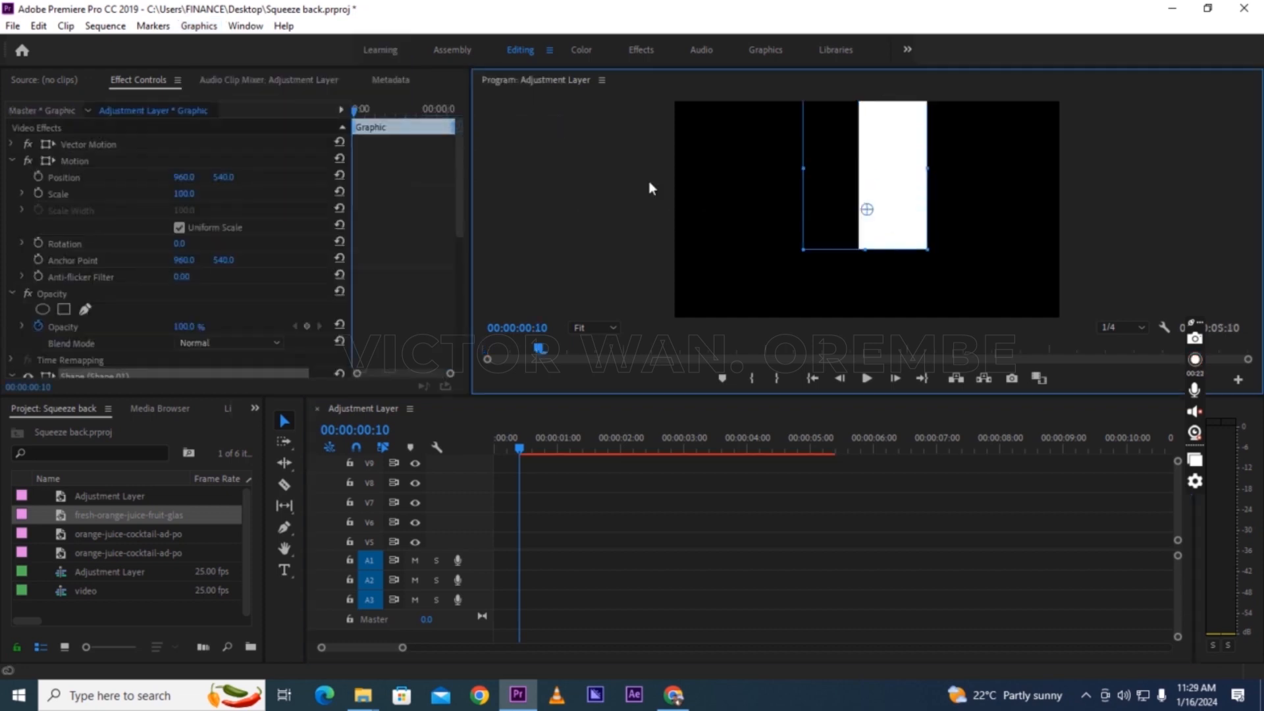
pyautogui.moveTo(925, 166); pyautogui.dragTo(1092, 176)
pyautogui.moveTo(867, 250); pyautogui.dragTo(867, 358)
pyautogui.moveTo(1176, 507); pyautogui.dragTo(1174, 543)
pyautogui.moveTo(583, 536); pyautogui.dragTo(545, 537)
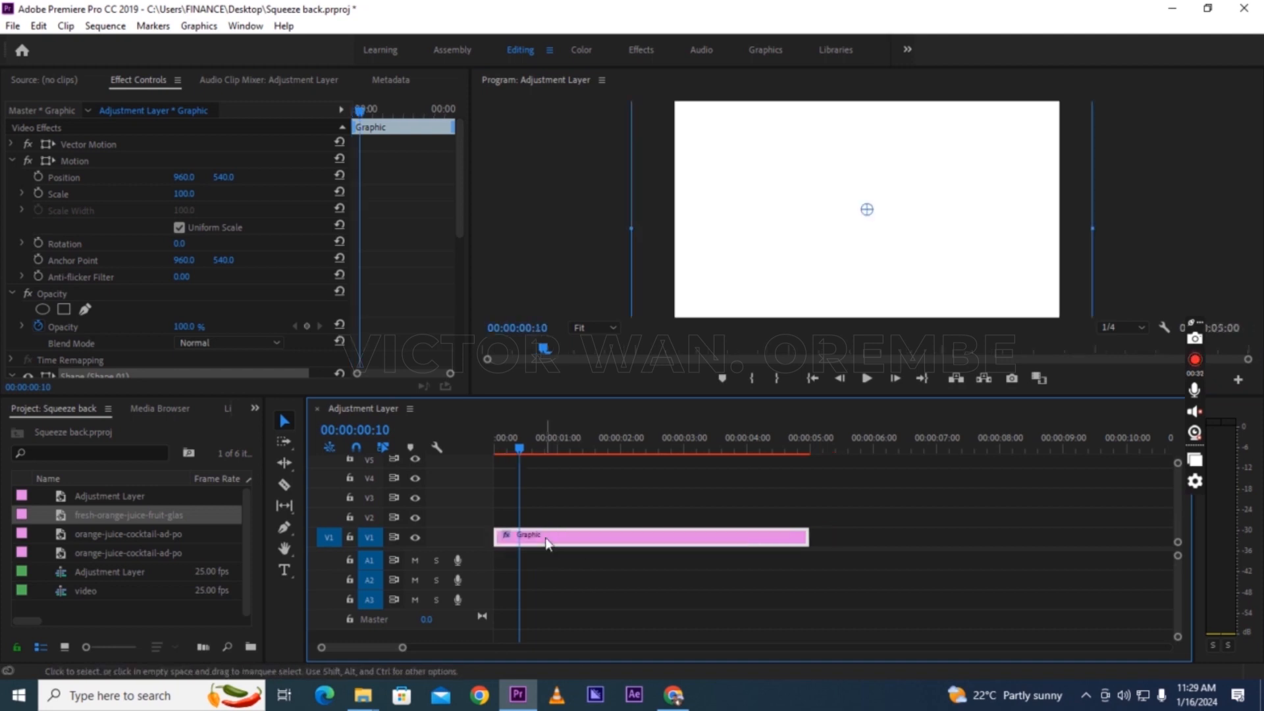
# Nest the rectangle graphic clip into a sequence named VIDEO.
pyautogui.rightClick(545, 540)
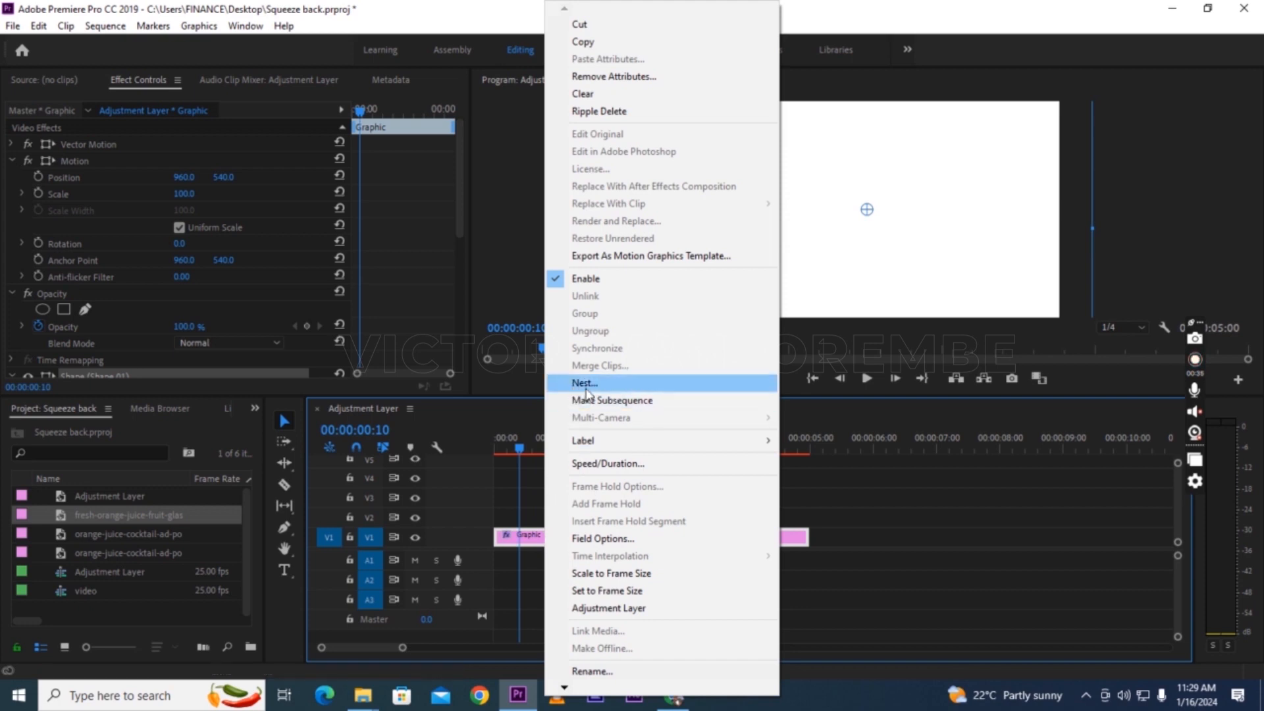
pyautogui.click(585, 388)
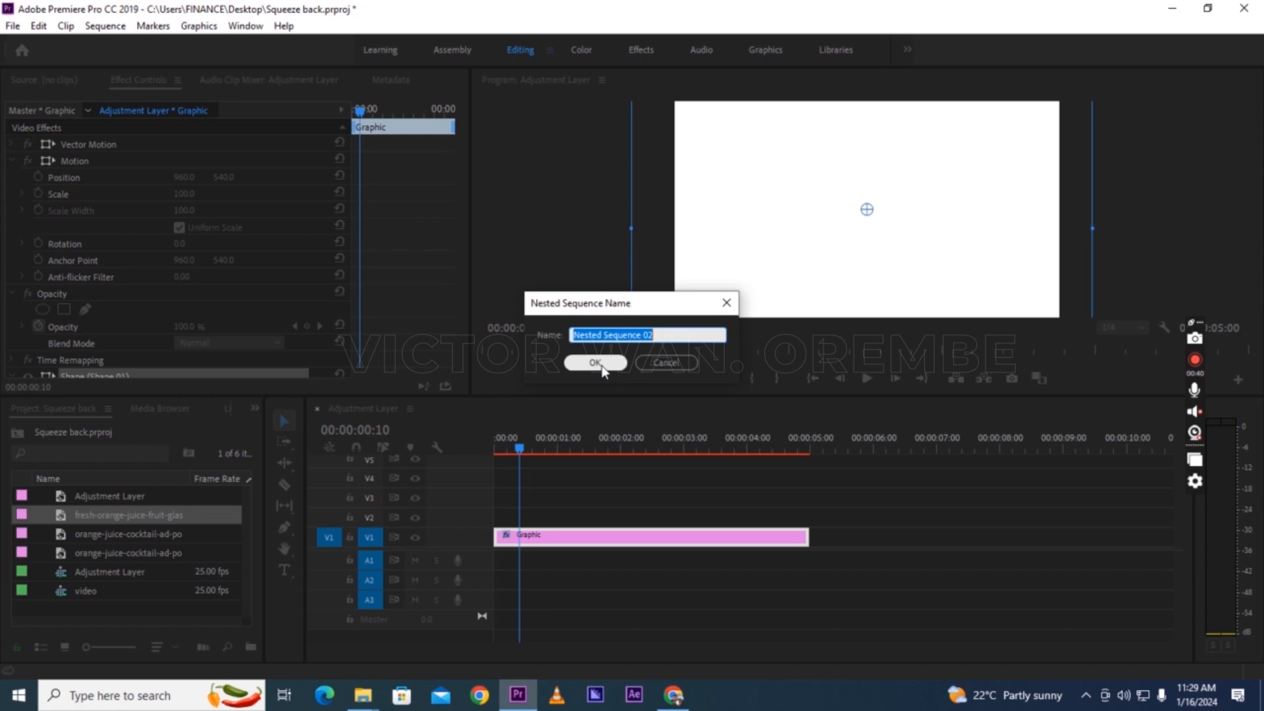
pyautogui.write('VIDEO')
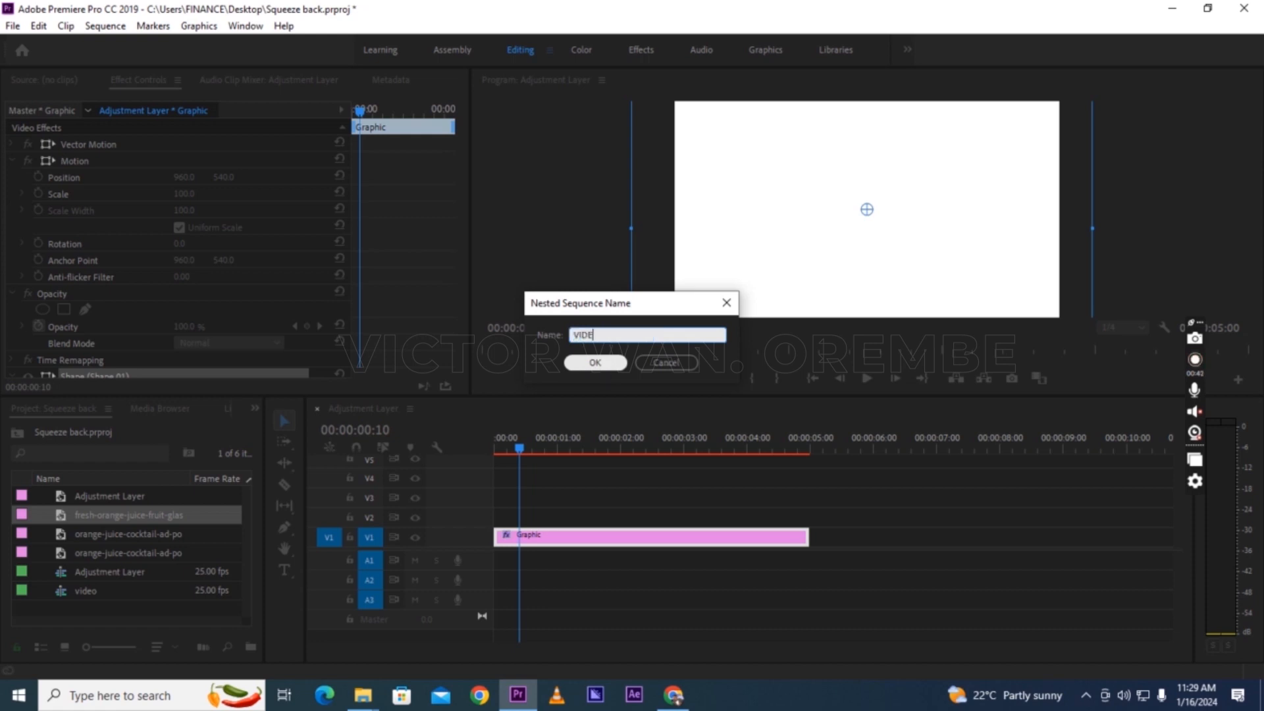
pyautogui.click(586, 364)
# Scale the nested VIDEO clip down to about 73.7 and place it in the frame's upper-right corner, around position 1232, 354.7.
pyautogui.doubleClick(729, 276)
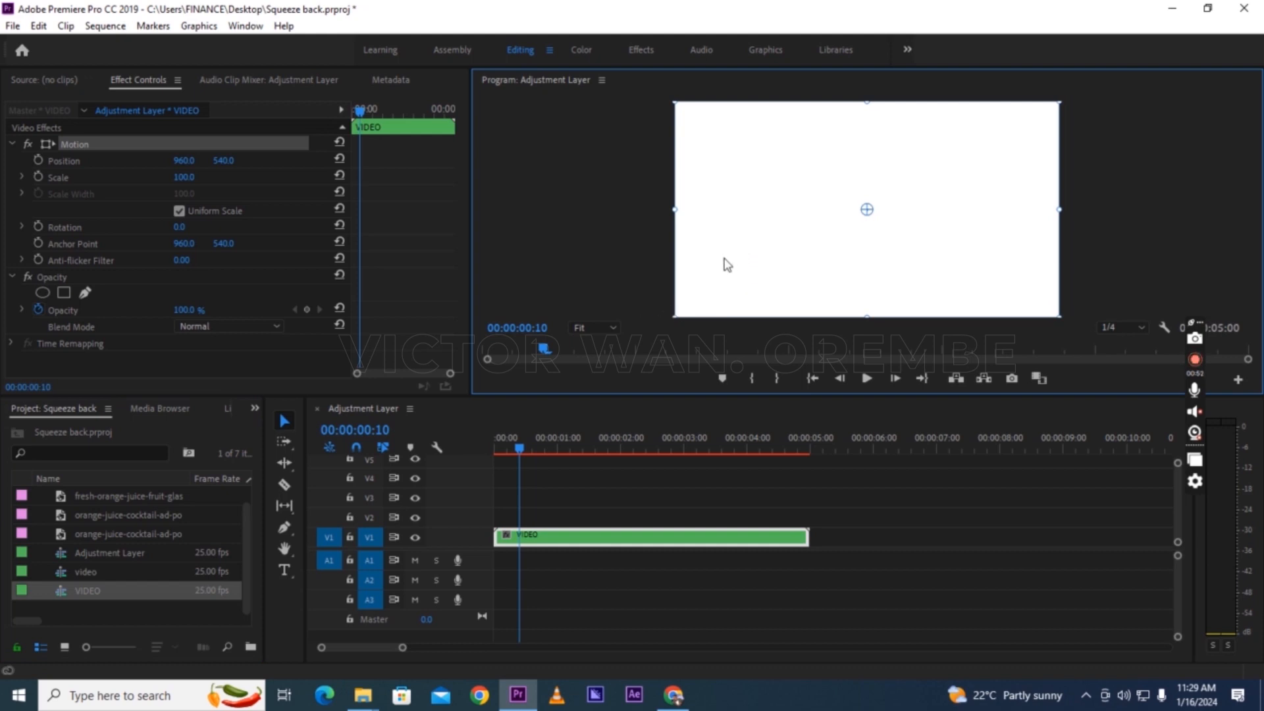
pyautogui.moveTo(676, 314); pyautogui.dragTo(728, 276)
pyautogui.moveTo(817, 246); pyautogui.dragTo(877, 210)
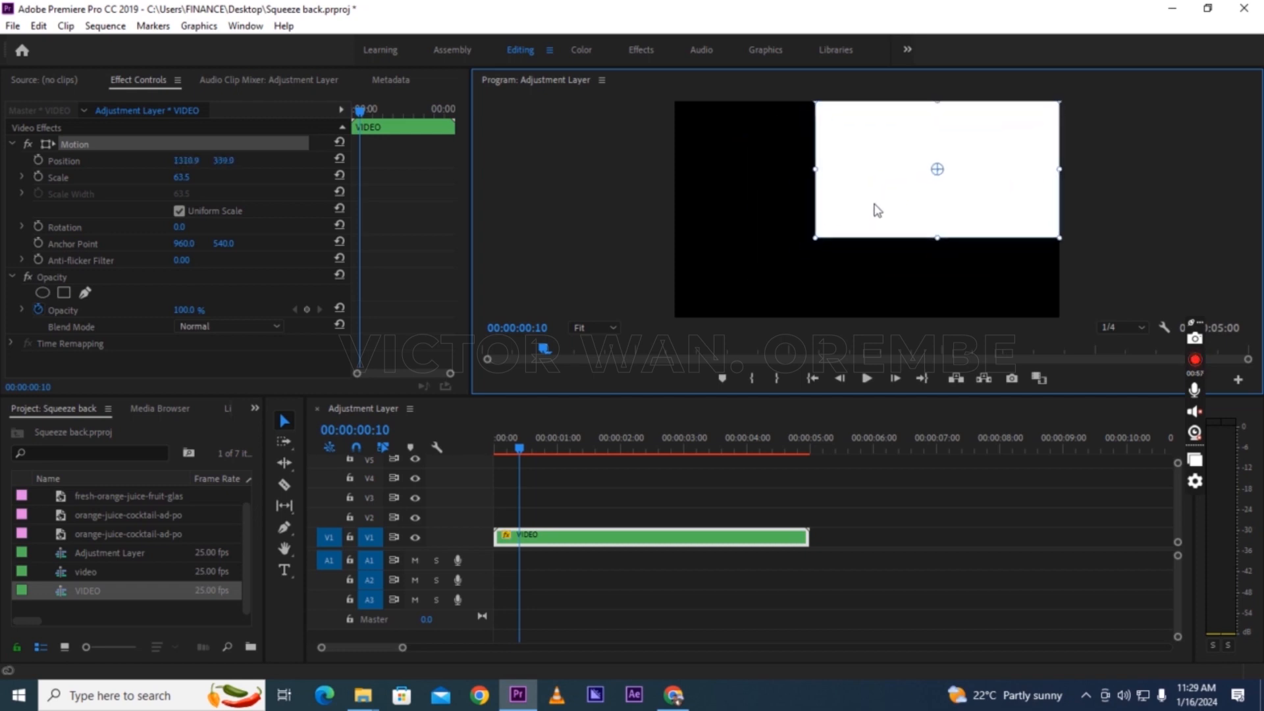
pyautogui.moveTo(815, 238); pyautogui.dragTo(798, 249)
pyautogui.moveTo(846, 209); pyautogui.dragTo(834, 215)
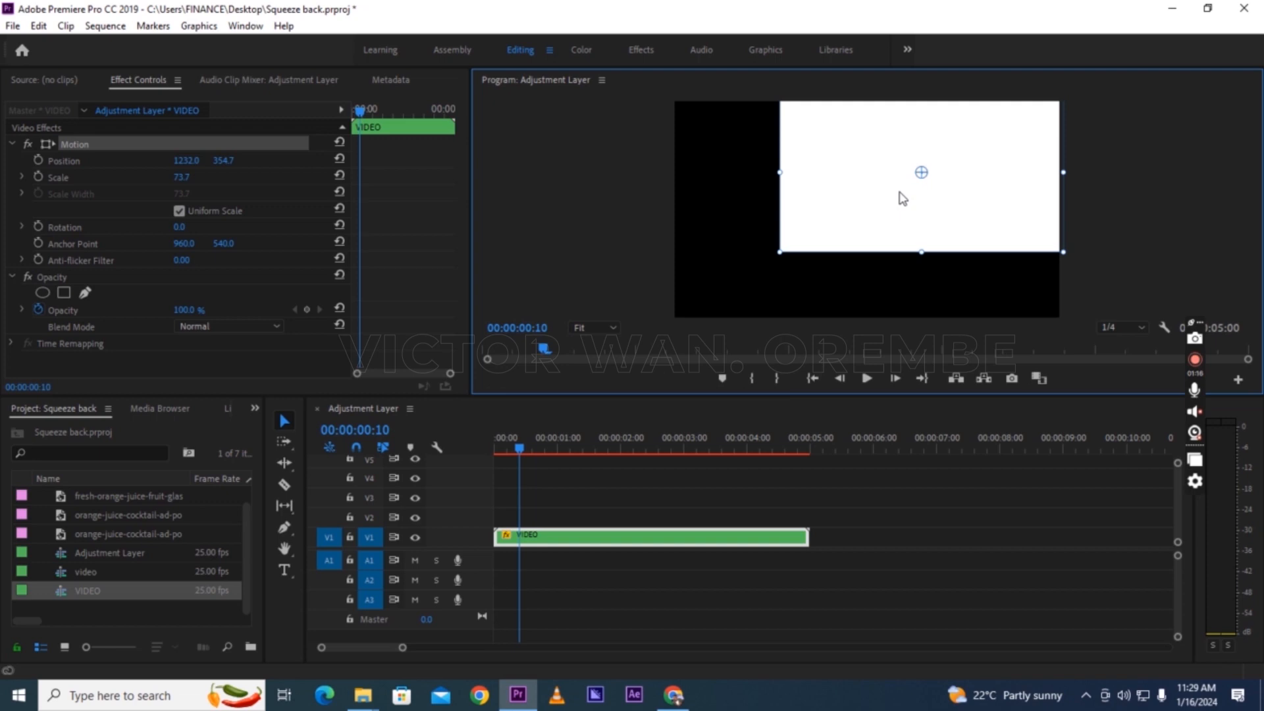
# Add a second rectangle graphic covering the full frame and stack its clip on V2 beneath VIDEO, starting at the timeline's beginning.
pyautogui.click(599, 596)
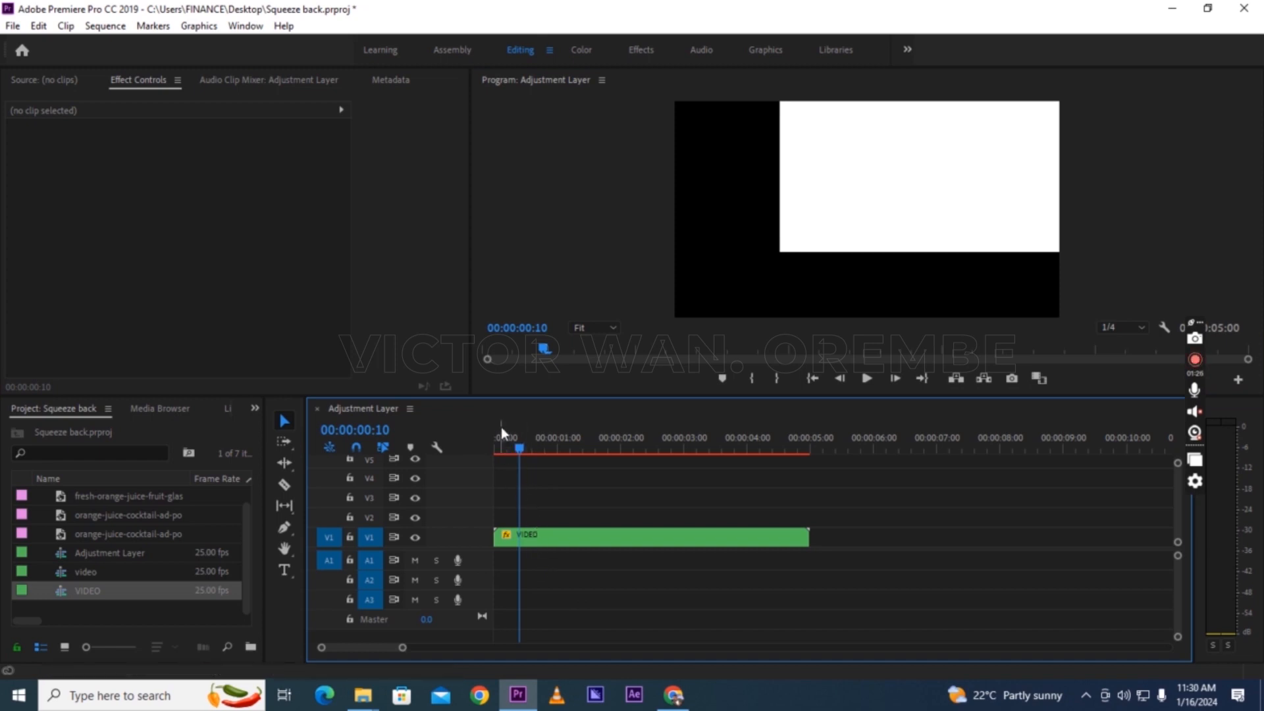
pyautogui.click(204, 29)
pyautogui.moveTo(219, 90)
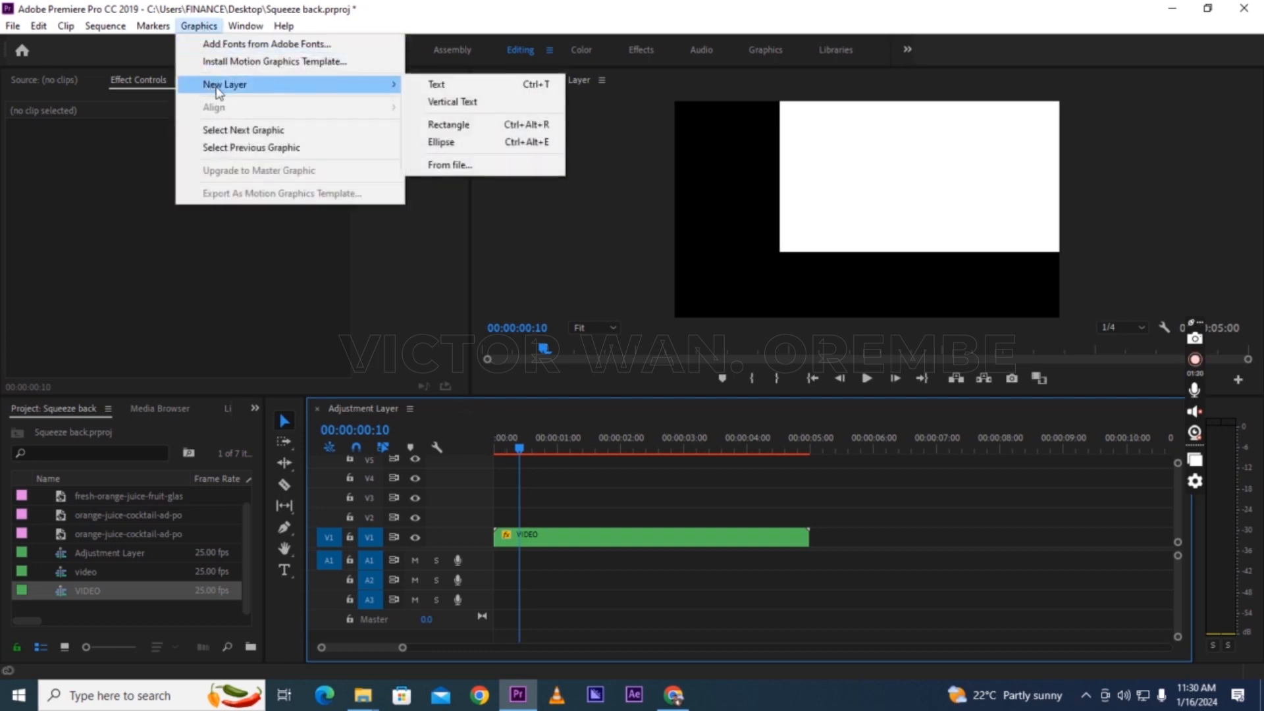
pyautogui.click(448, 125)
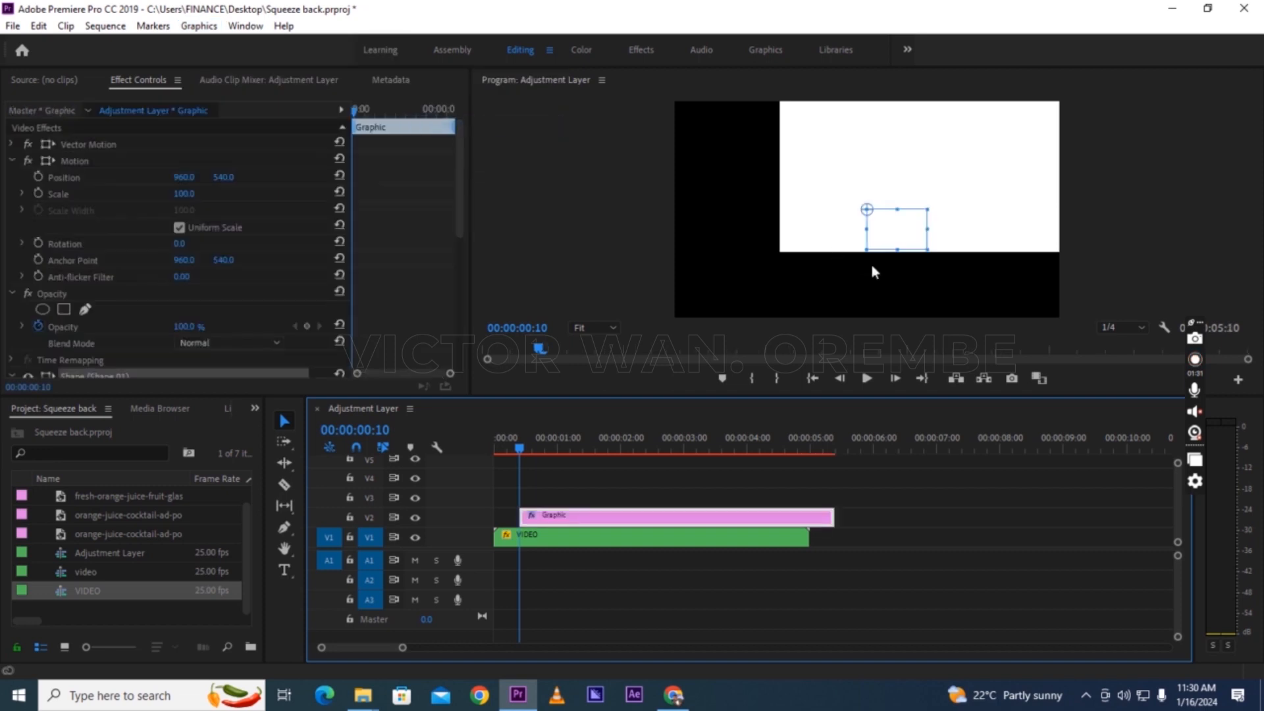
pyautogui.moveTo(896, 209); pyautogui.dragTo(897, 101)
pyautogui.moveTo(866, 175); pyautogui.dragTo(655, 190)
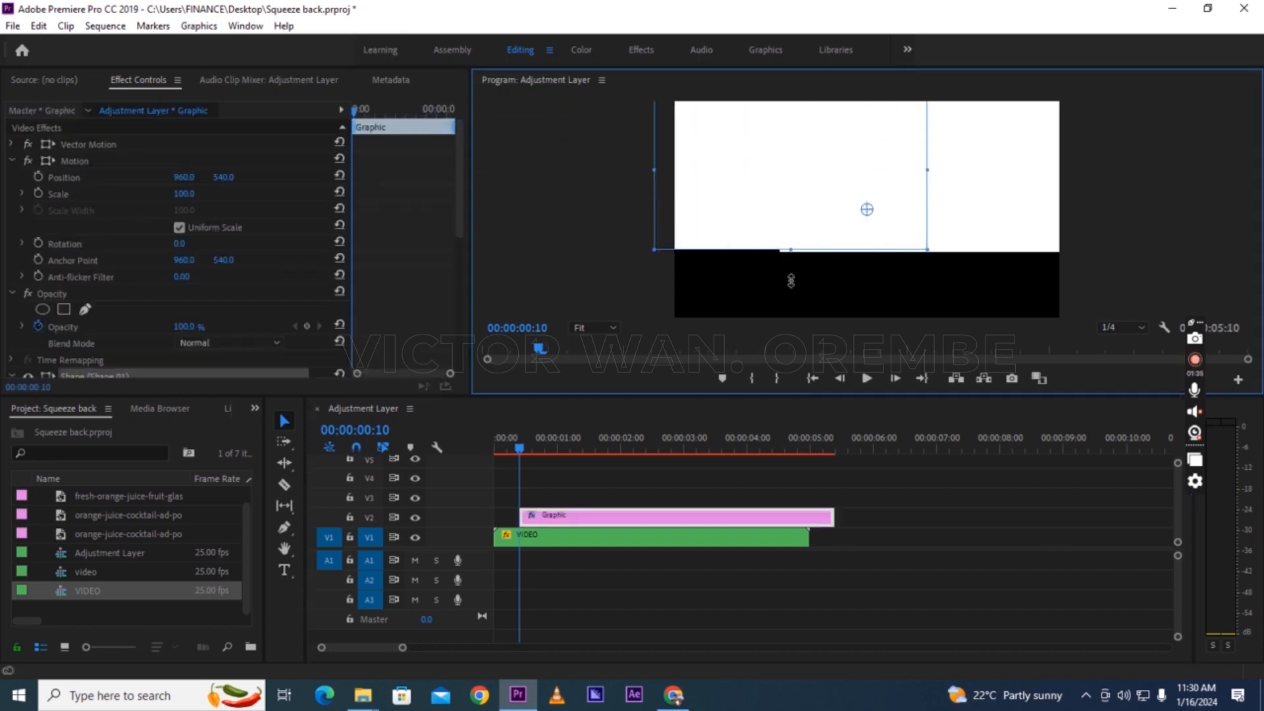
pyautogui.moveTo(791, 281); pyautogui.dragTo(797, 350)
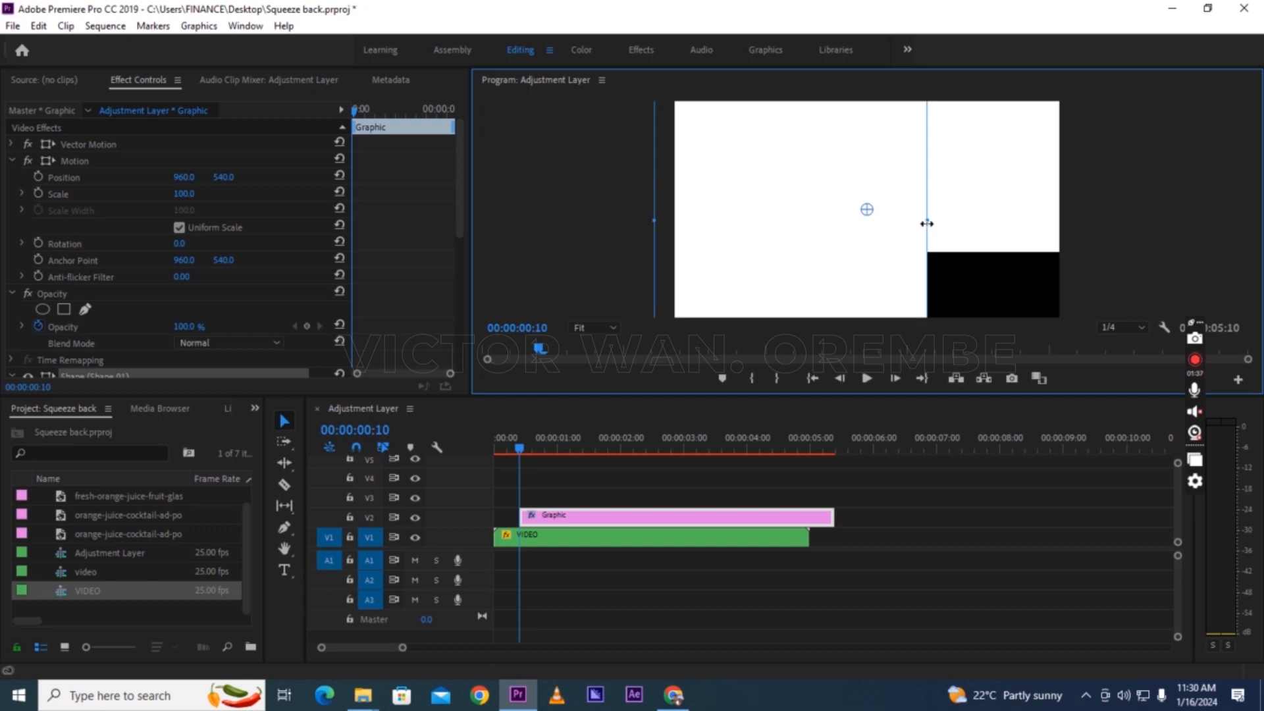
pyautogui.moveTo(926, 222); pyautogui.dragTo(1097, 222)
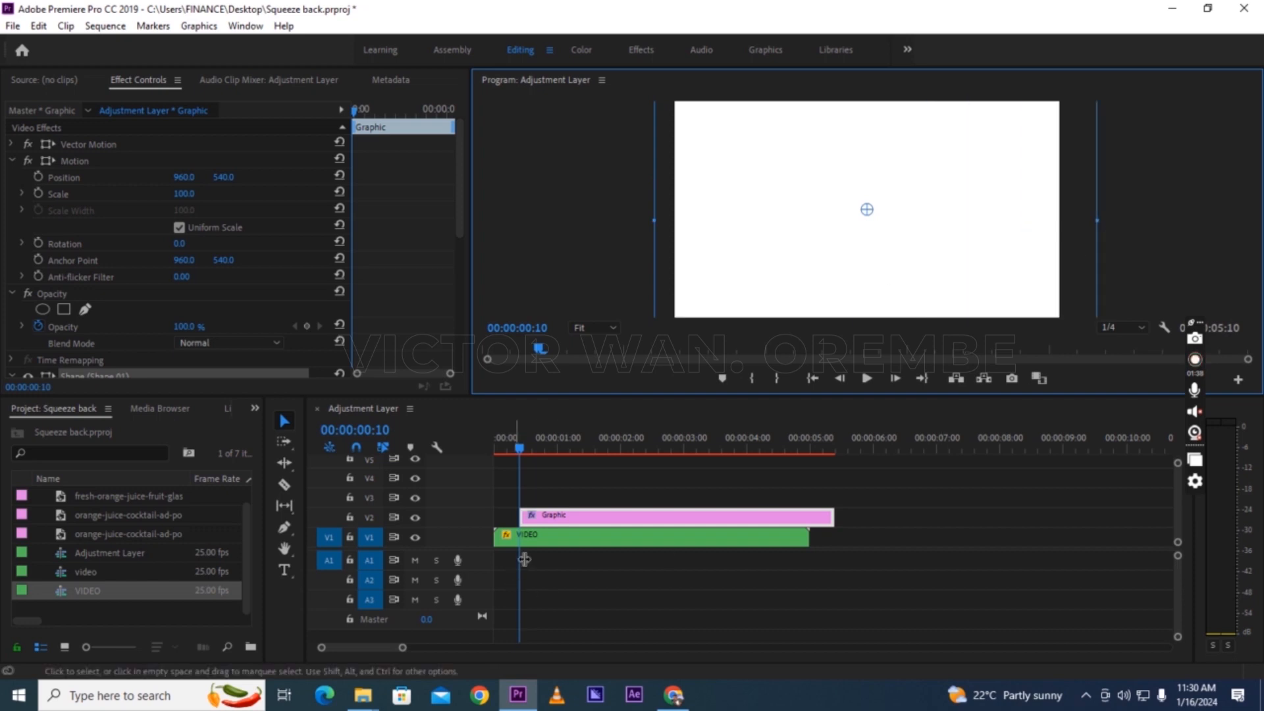
pyautogui.moveTo(533, 534)
pyautogui.mouseDown()
pyautogui.moveTo(533, 495)
pyautogui.moveTo(552, 523)
pyautogui.moveTo(530, 523)
pyautogui.mouseUp()
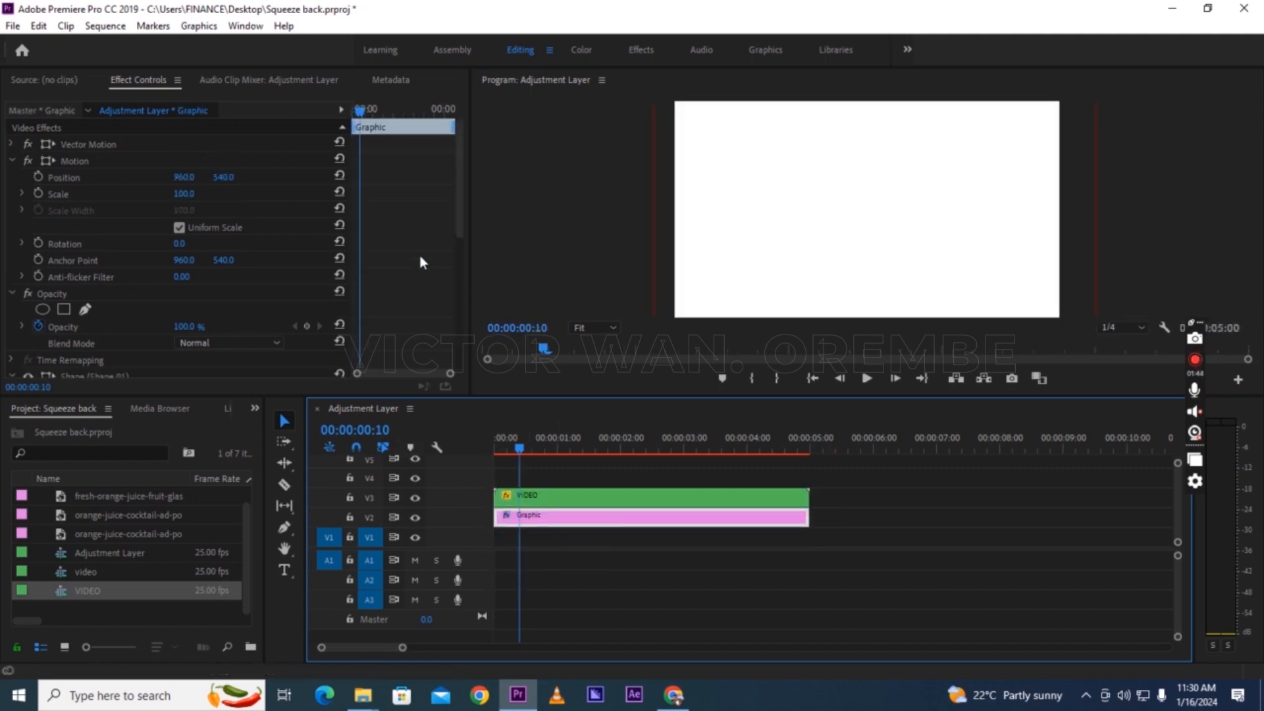
# Set the background rectangle's fill to solid grey 8E8E8E.
pyautogui.moveTo(457, 214)
pyautogui.mouseDown()
pyautogui.moveTo(456, 365)
pyautogui.moveTo(438, 399)
pyautogui.mouseUp()
pyautogui.click(80, 157)
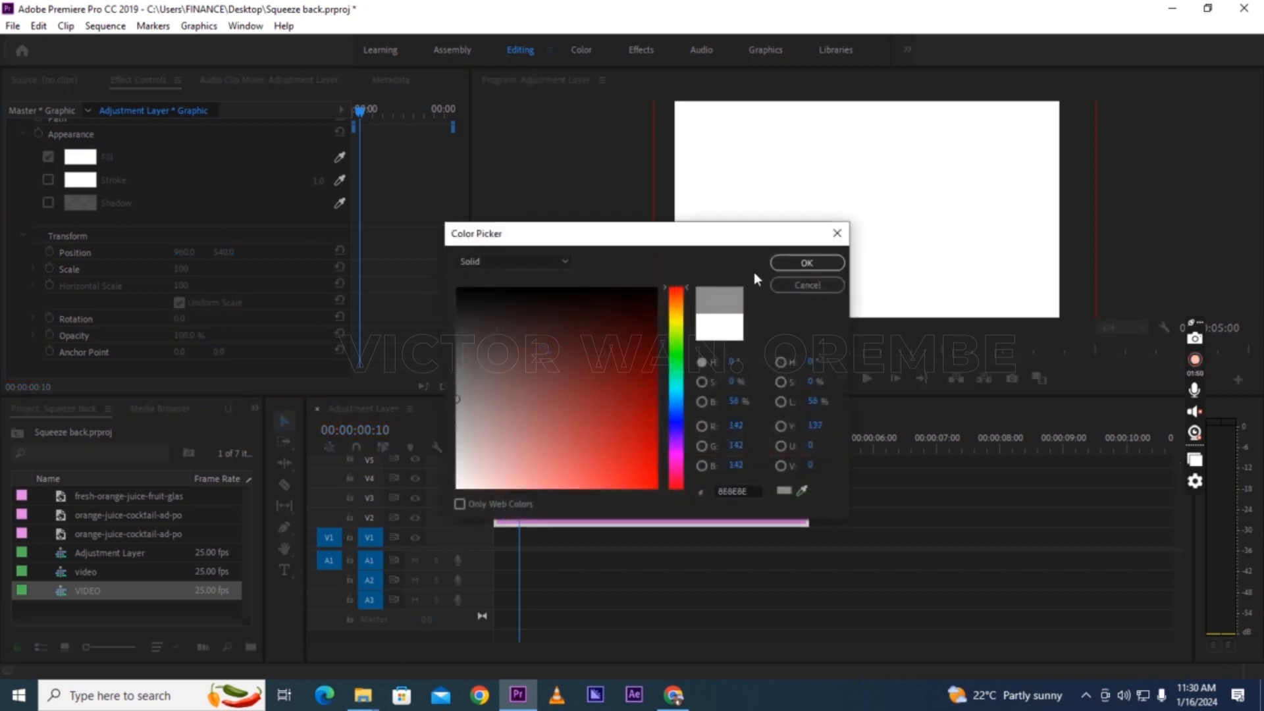
pyautogui.click(803, 263)
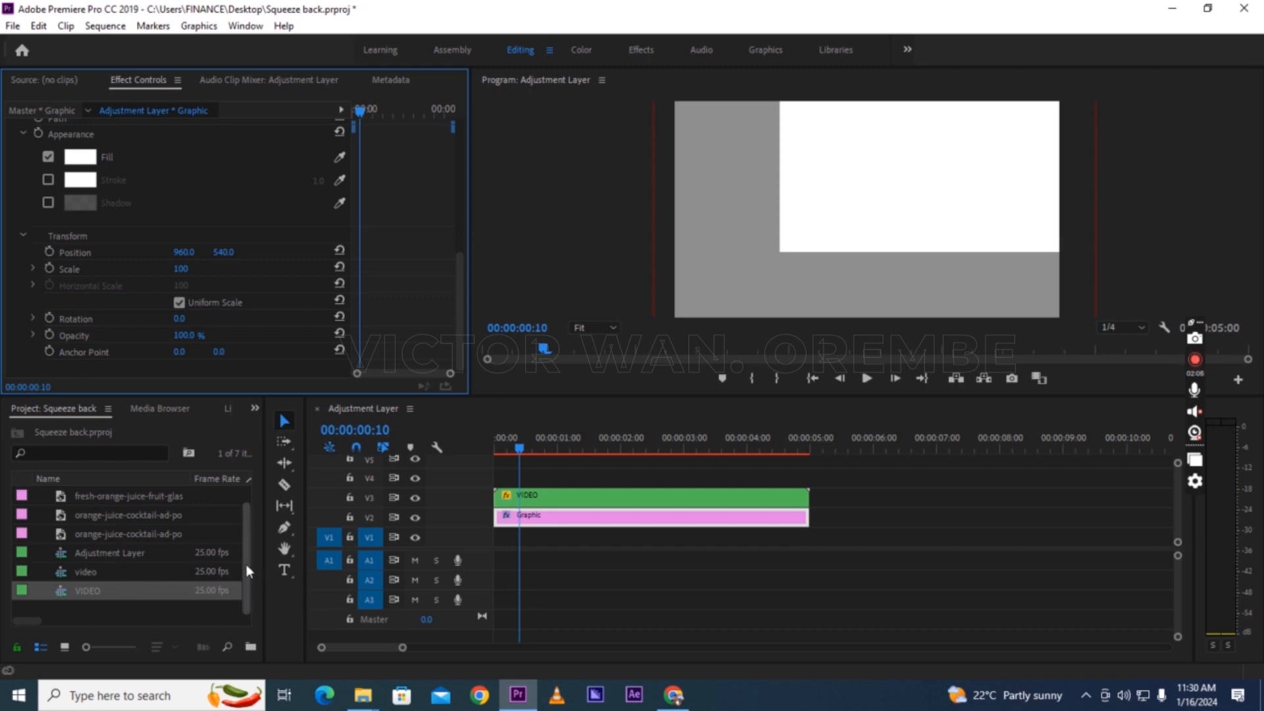
# Preview the two orange-juice-cocktail images and place the one with the forest background on V4 above VIDEO, from the timeline's start.
pyautogui.moveTo(247, 563); pyautogui.dragTo(243, 528)
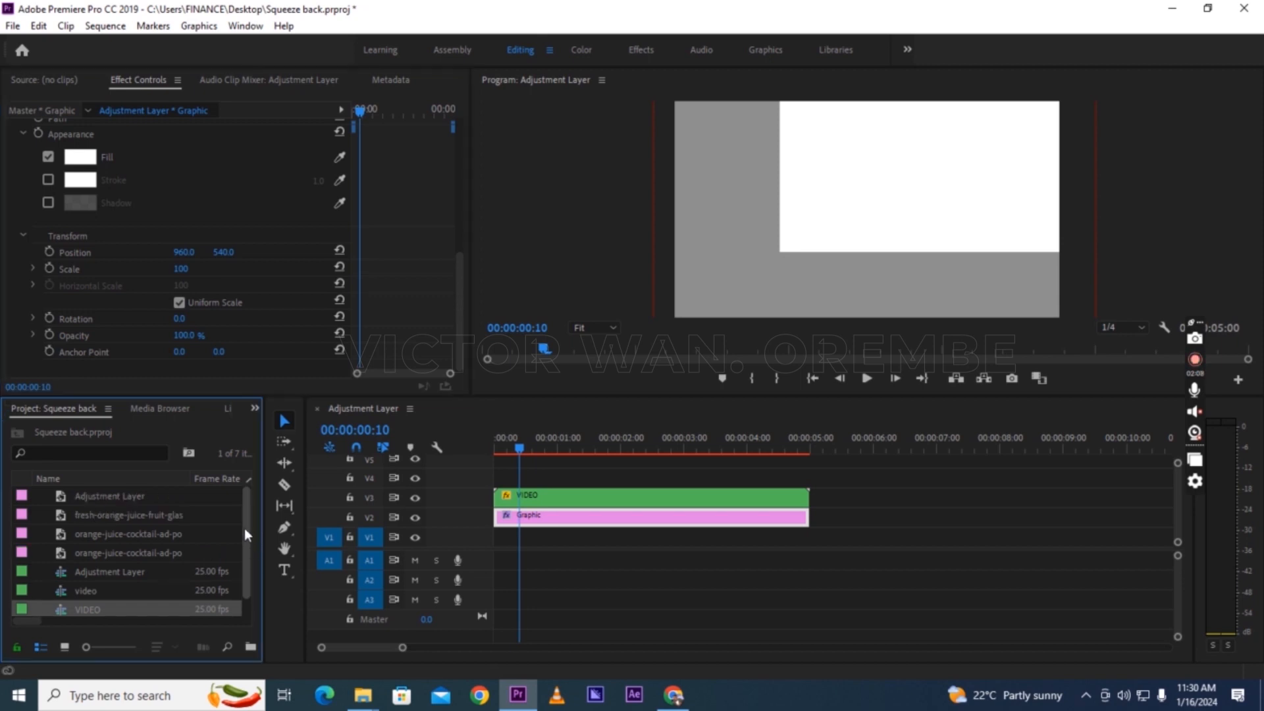
pyautogui.click(64, 537)
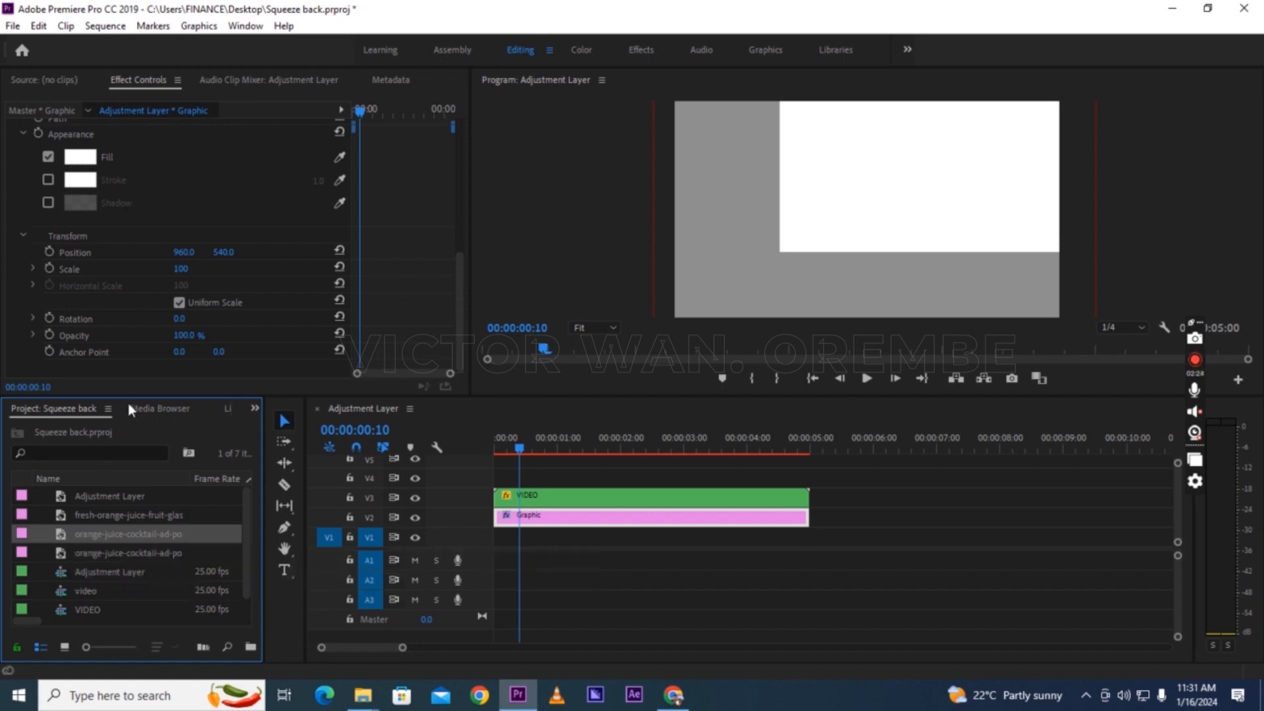
pyautogui.click(52, 80)
pyautogui.click(64, 536)
pyautogui.doubleClick(64, 536)
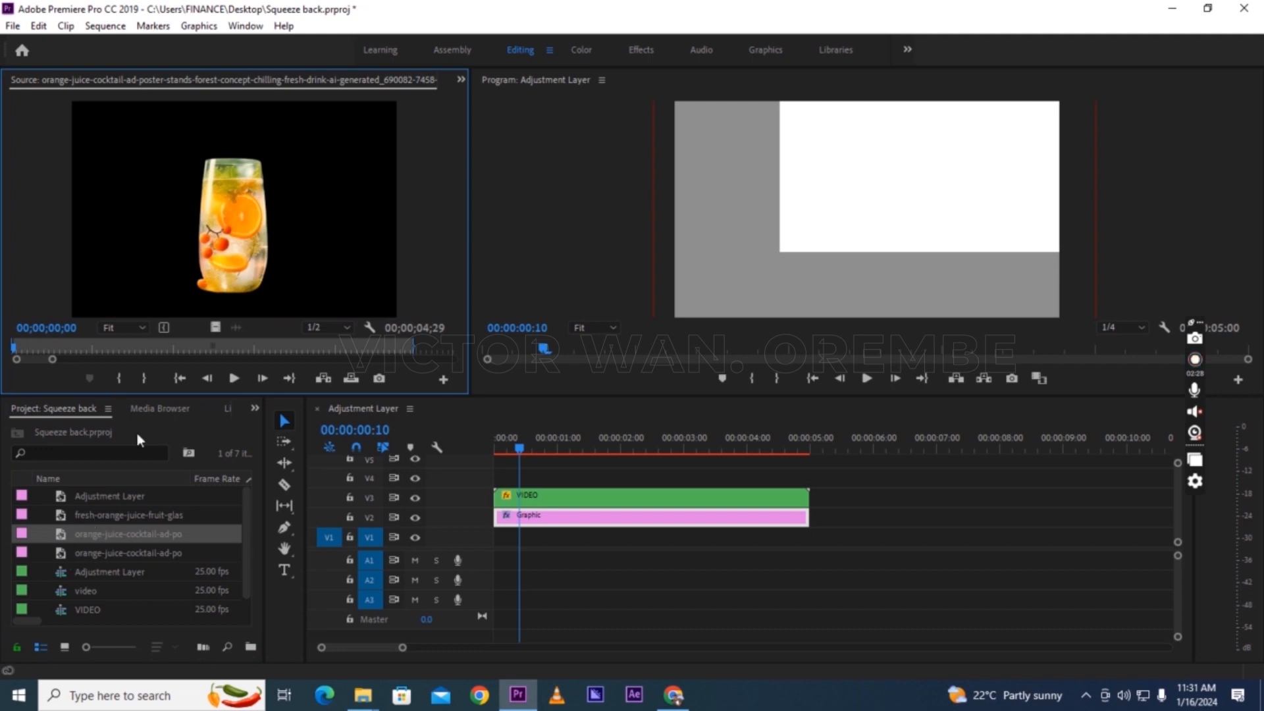
pyautogui.doubleClick(64, 552)
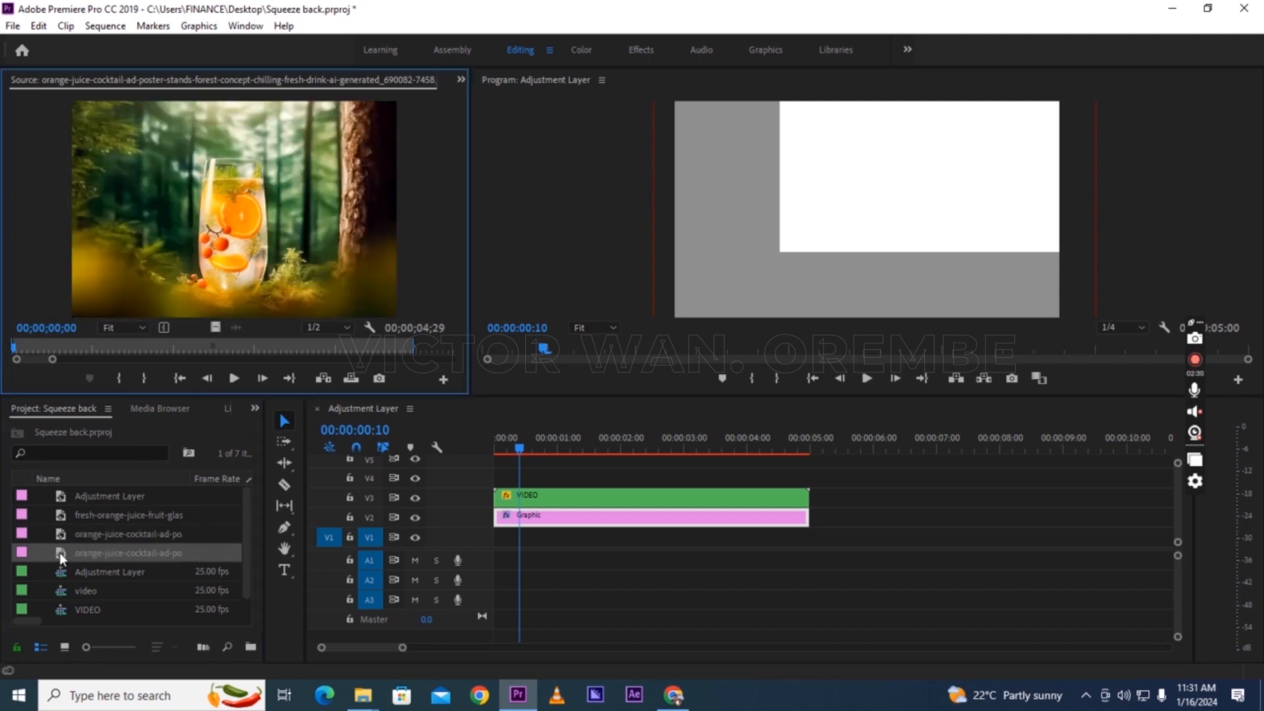
pyautogui.moveTo(64, 554); pyautogui.dragTo(495, 483)
pyautogui.click(864, 206)
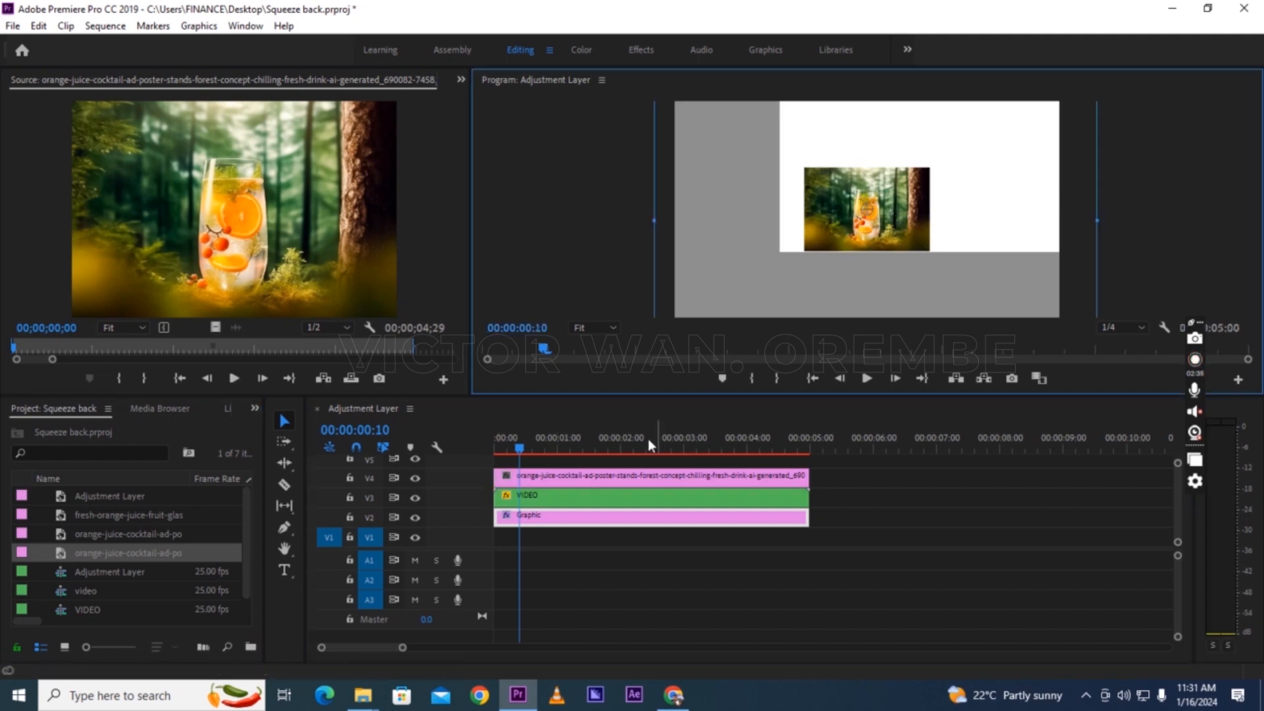
# Enlarge the forest juice image to roughly the frame's height and position it so the glass sits at the frame's left side.
pyautogui.doubleClick(623, 474)
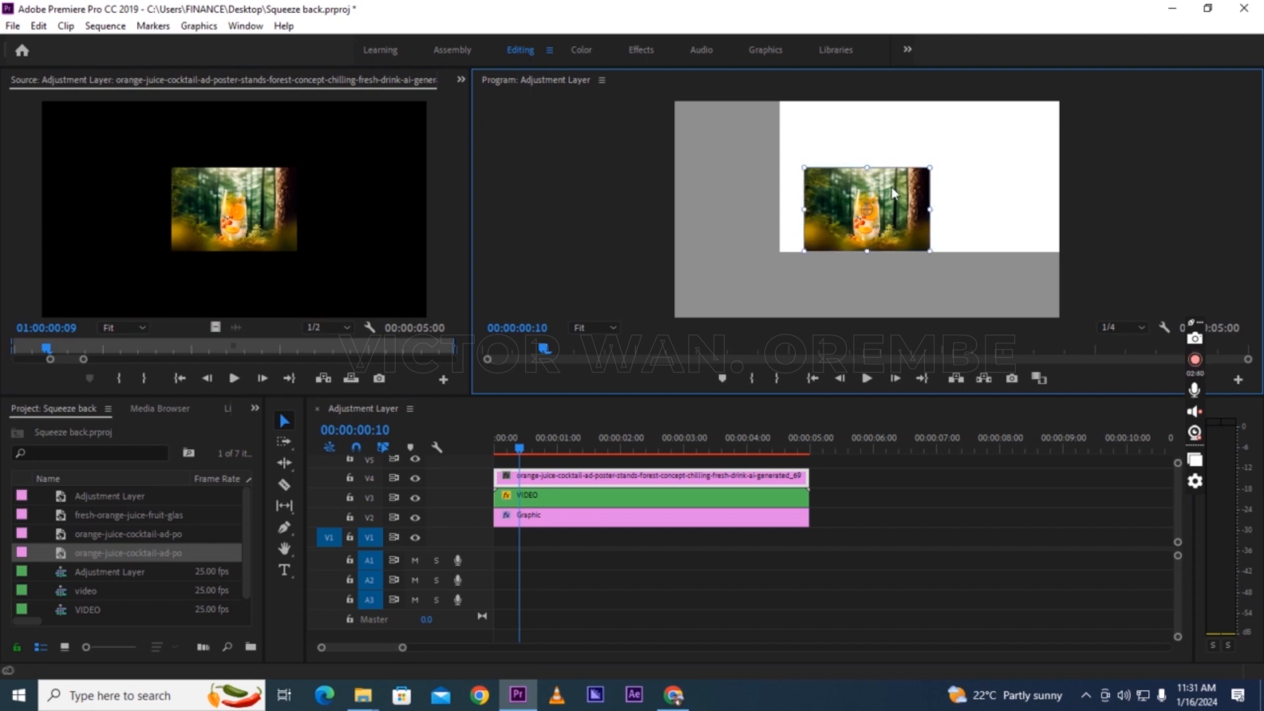
pyautogui.moveTo(855, 170); pyautogui.dragTo(748, 117)
pyautogui.moveTo(811, 251); pyautogui.dragTo(815, 313)
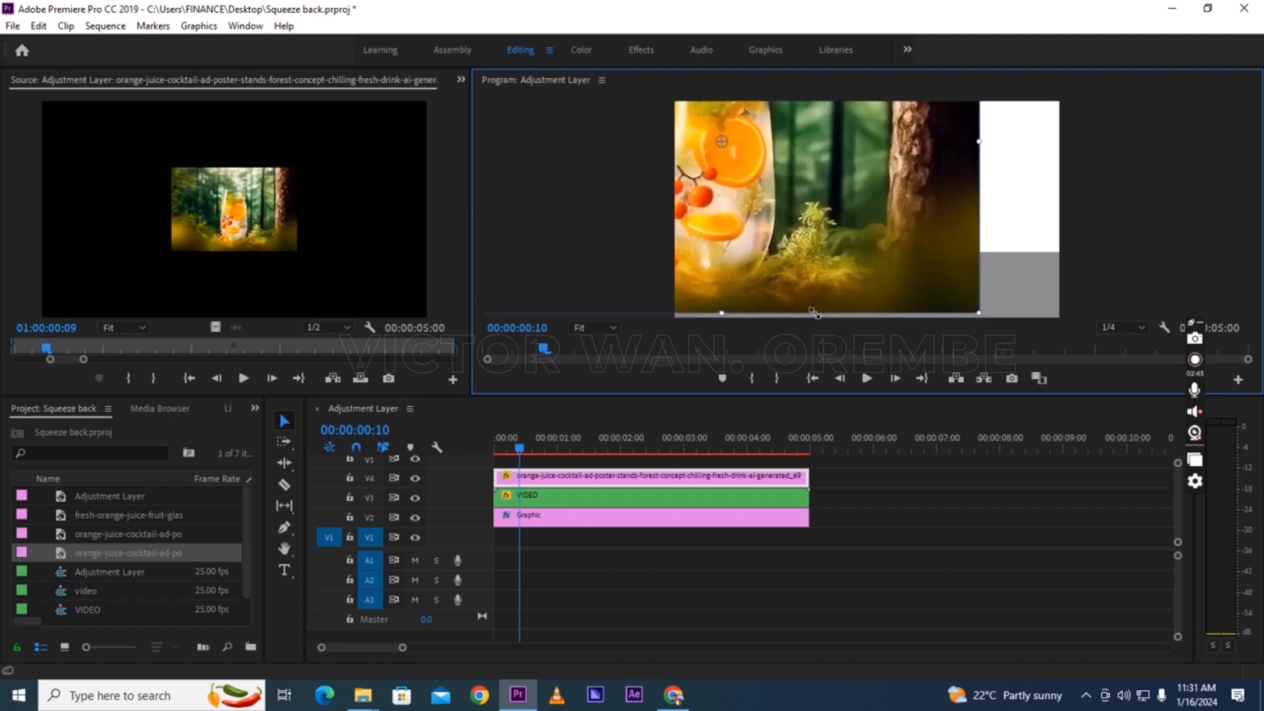
pyautogui.moveTo(801, 191); pyautogui.dragTo(820, 215)
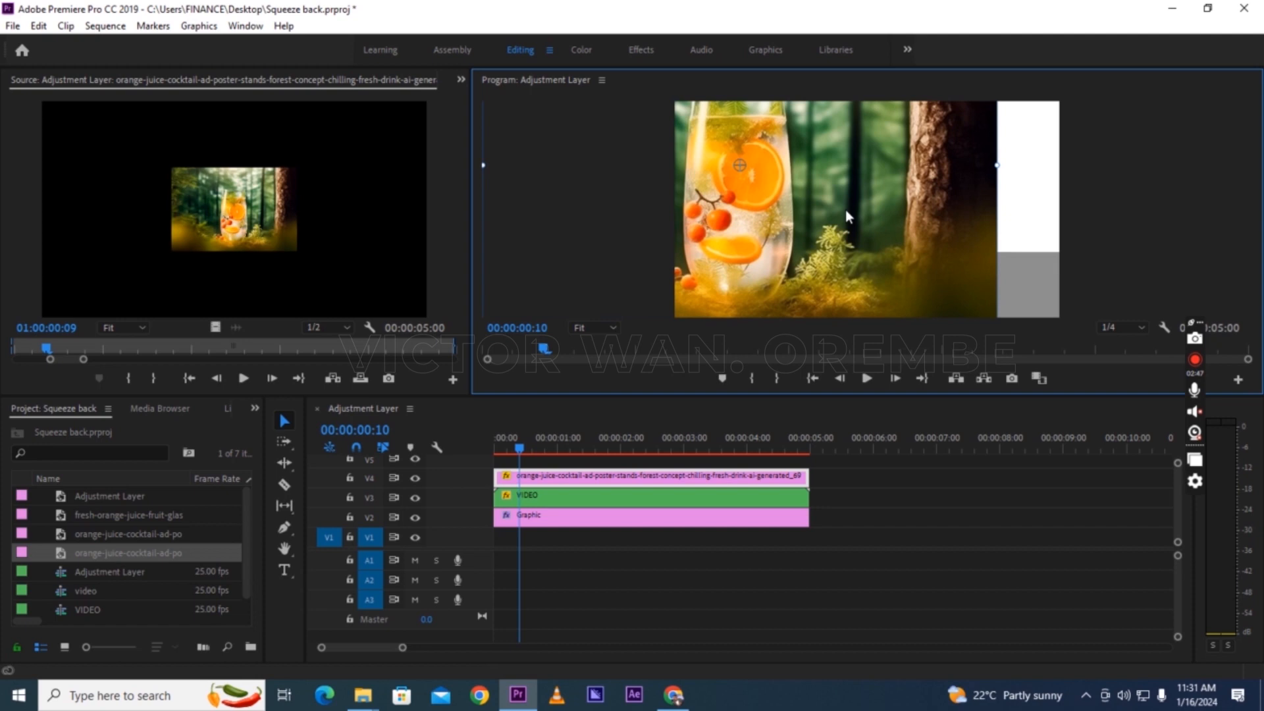
pyautogui.moveTo(975, 166); pyautogui.dragTo(905, 169)
pyautogui.moveTo(792, 183); pyautogui.dragTo(792, 217)
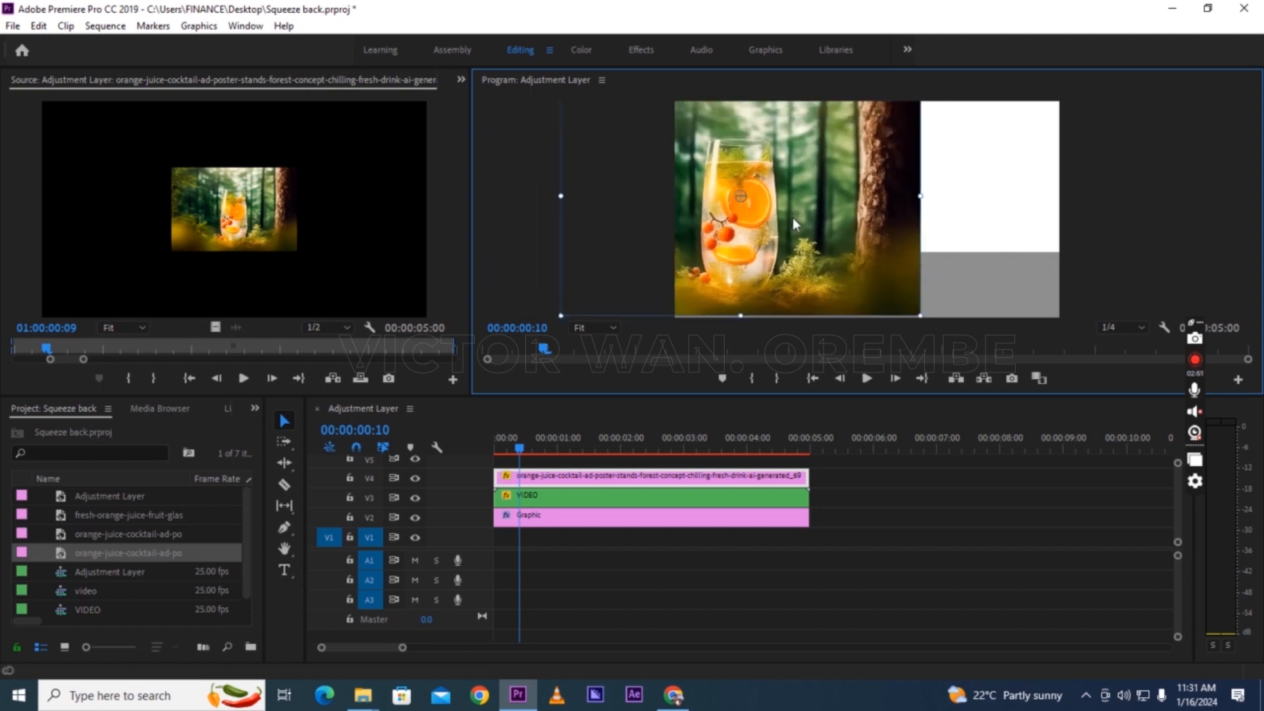
# Move the VIDEO clip to V5 above the juice image, and shift the image left so the glass fits the strip beside the video.
pyautogui.click(552, 497)
pyautogui.moveTo(552, 498); pyautogui.dragTo(551, 468)
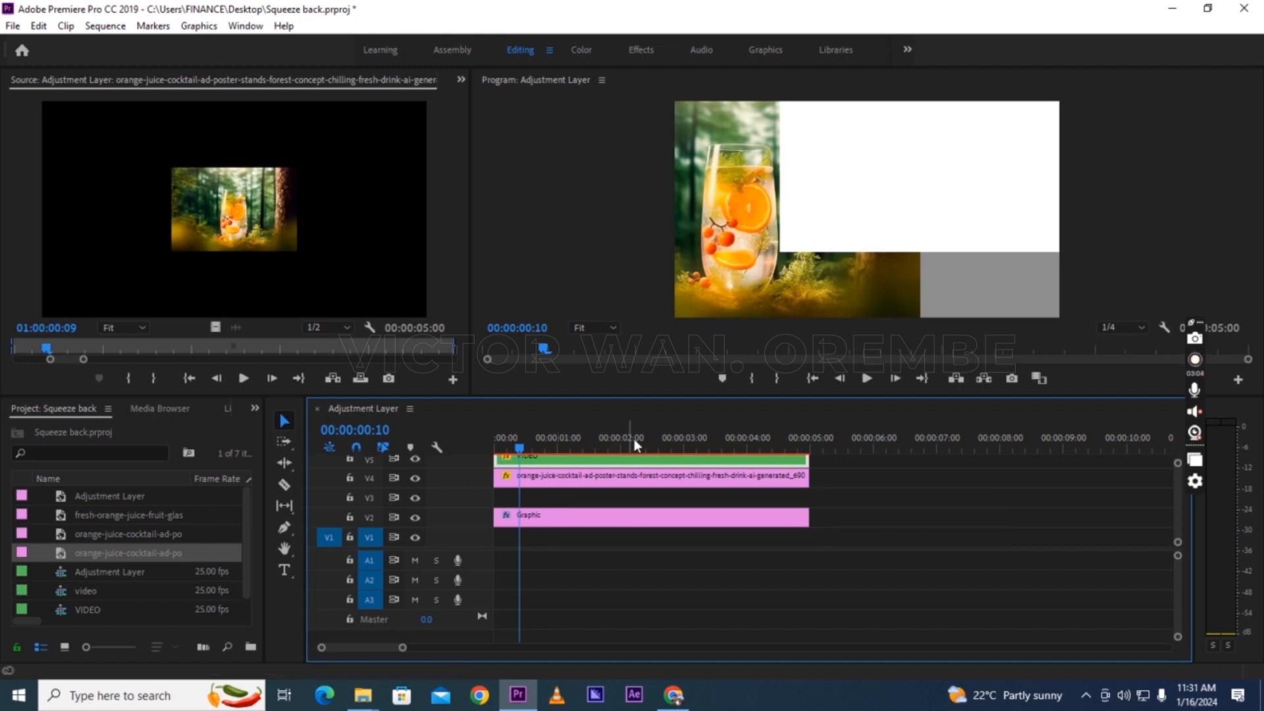
pyautogui.click(742, 262)
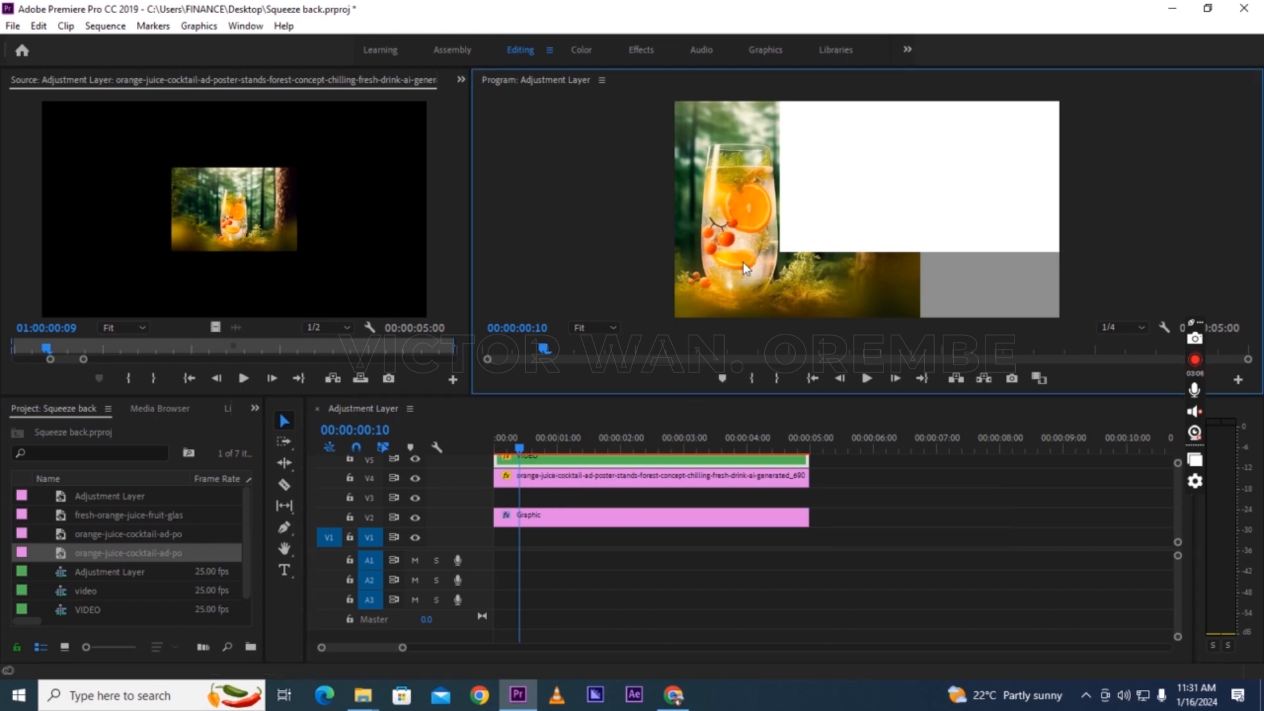
pyautogui.moveTo(757, 279); pyautogui.dragTo(745, 279)
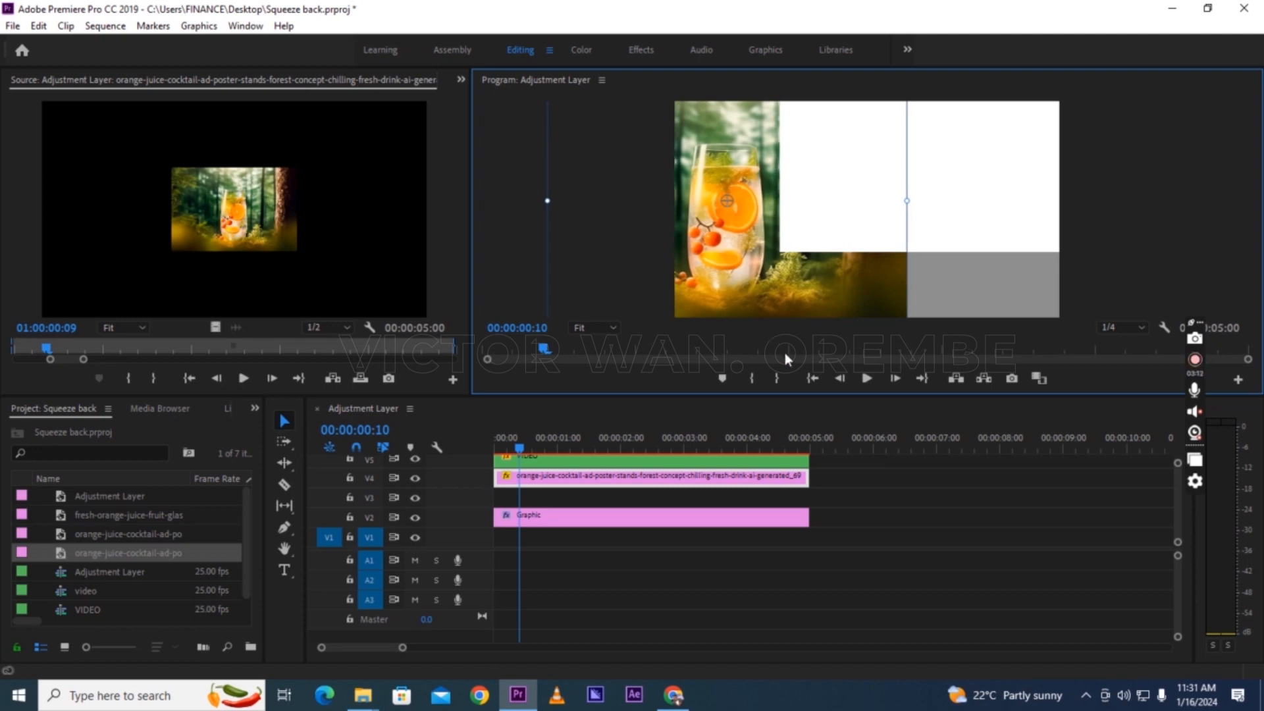
# Add another rectangle graphic and stretch it to fill the lower strip beneath the VIDEO area, from the juice image to the frame's right edge.
pyautogui.click(883, 524)
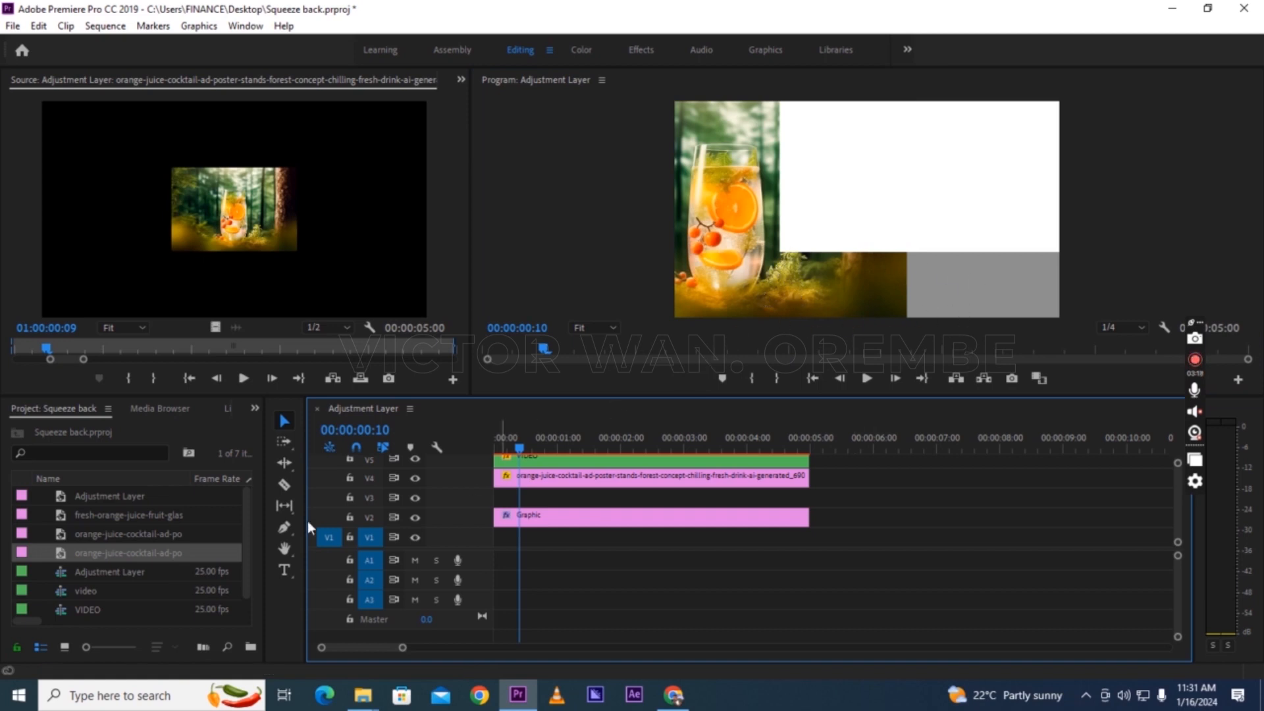
pyautogui.click(198, 30)
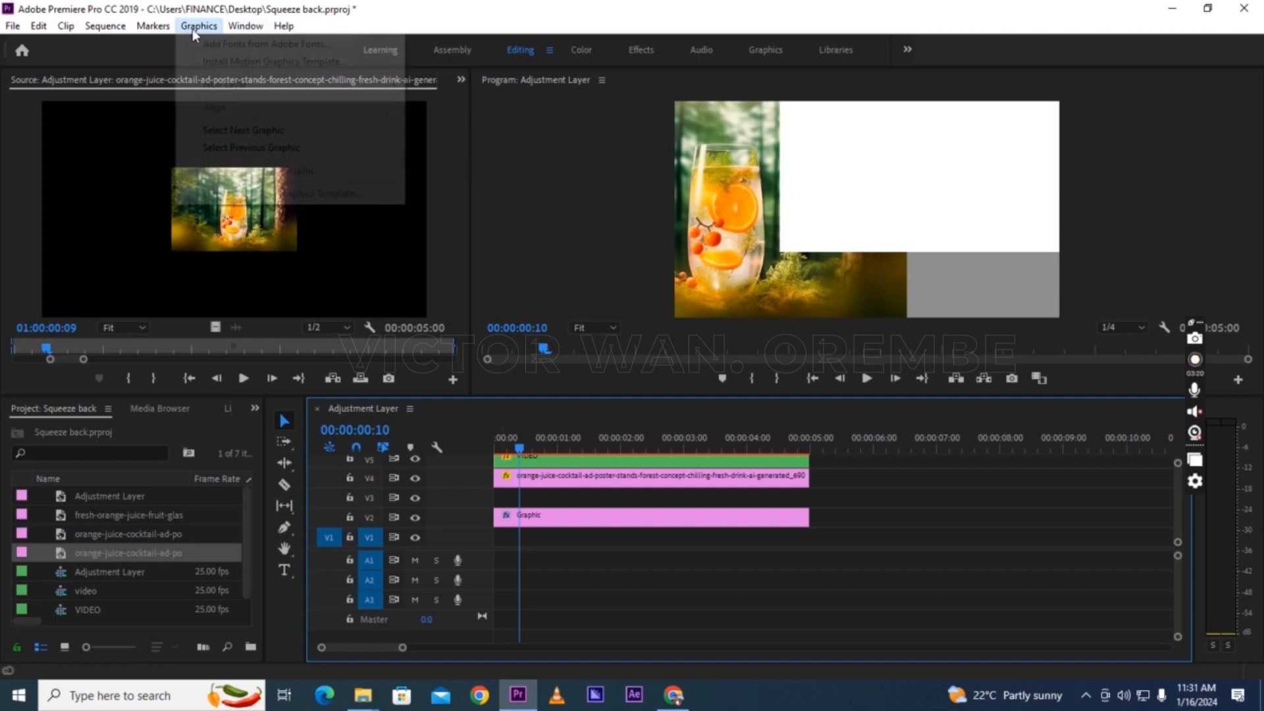
pyautogui.moveTo(219, 90)
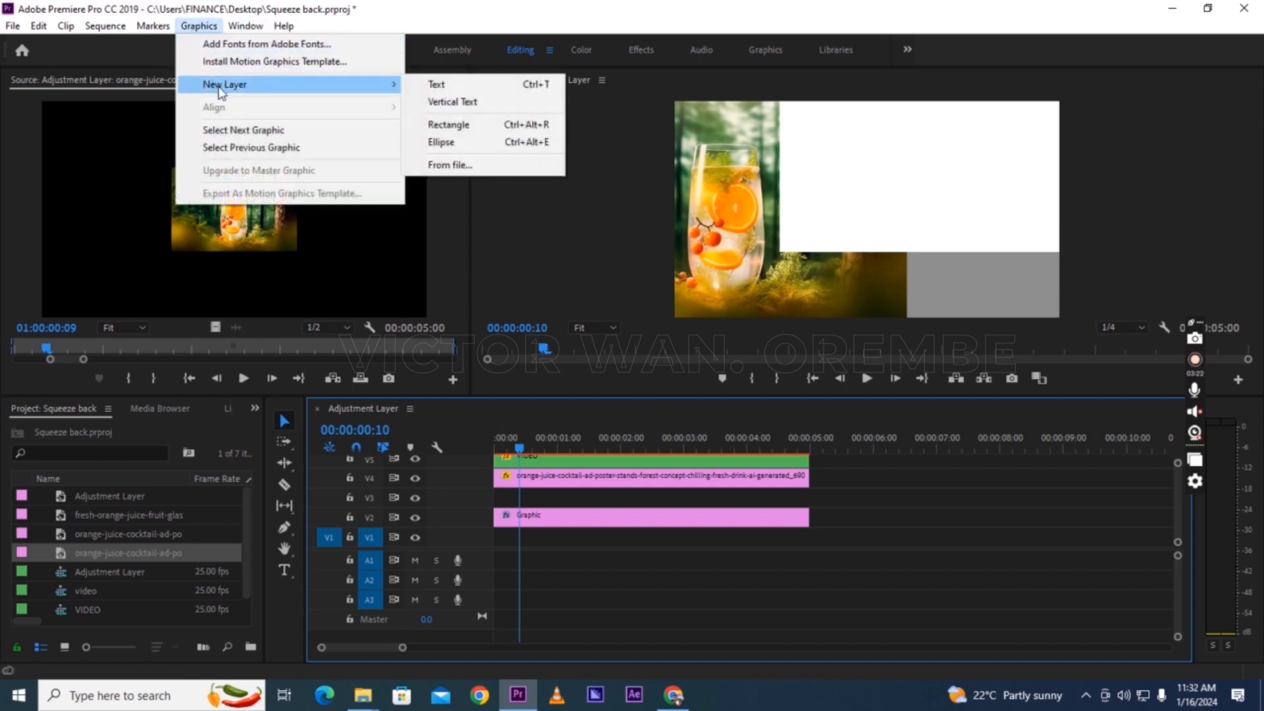
pyautogui.click(449, 125)
pyautogui.moveTo(891, 234); pyautogui.dragTo(814, 273)
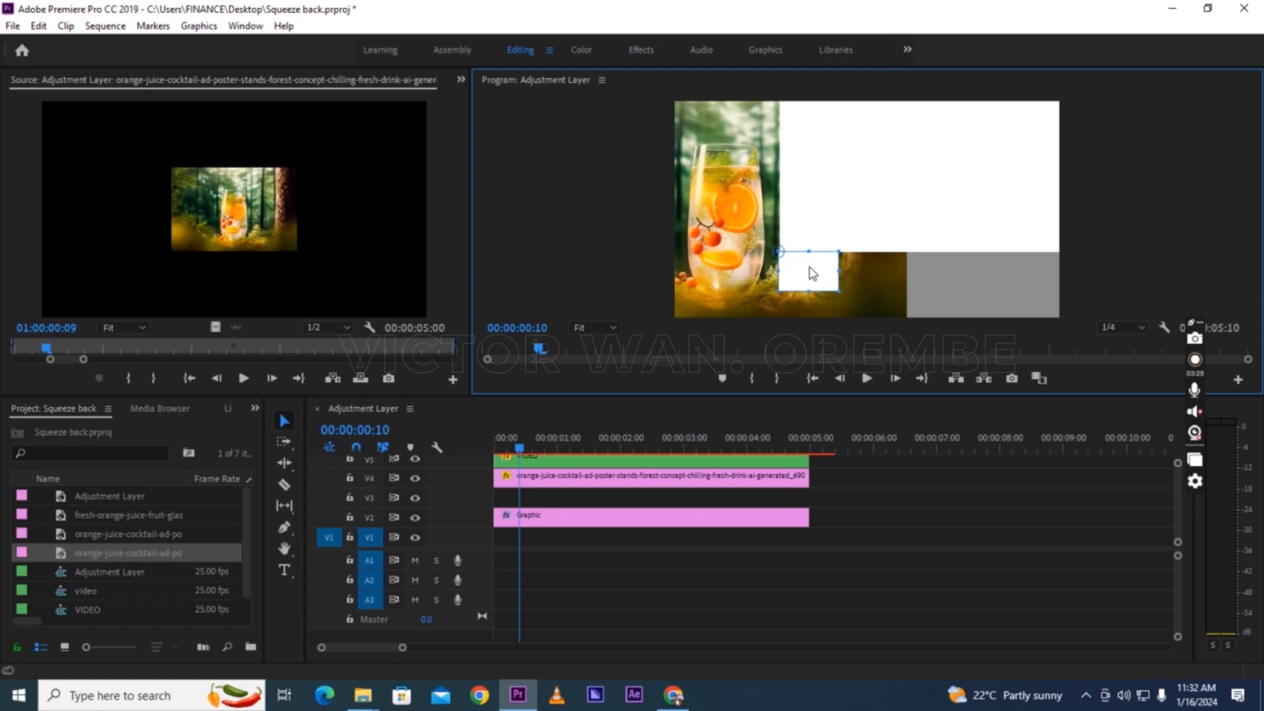
pyautogui.moveTo(1014, 273); pyautogui.dragTo(1077, 273)
pyautogui.moveTo(926, 291); pyautogui.dragTo(923, 336)
pyautogui.moveTo(913, 283); pyautogui.dragTo(917, 292)
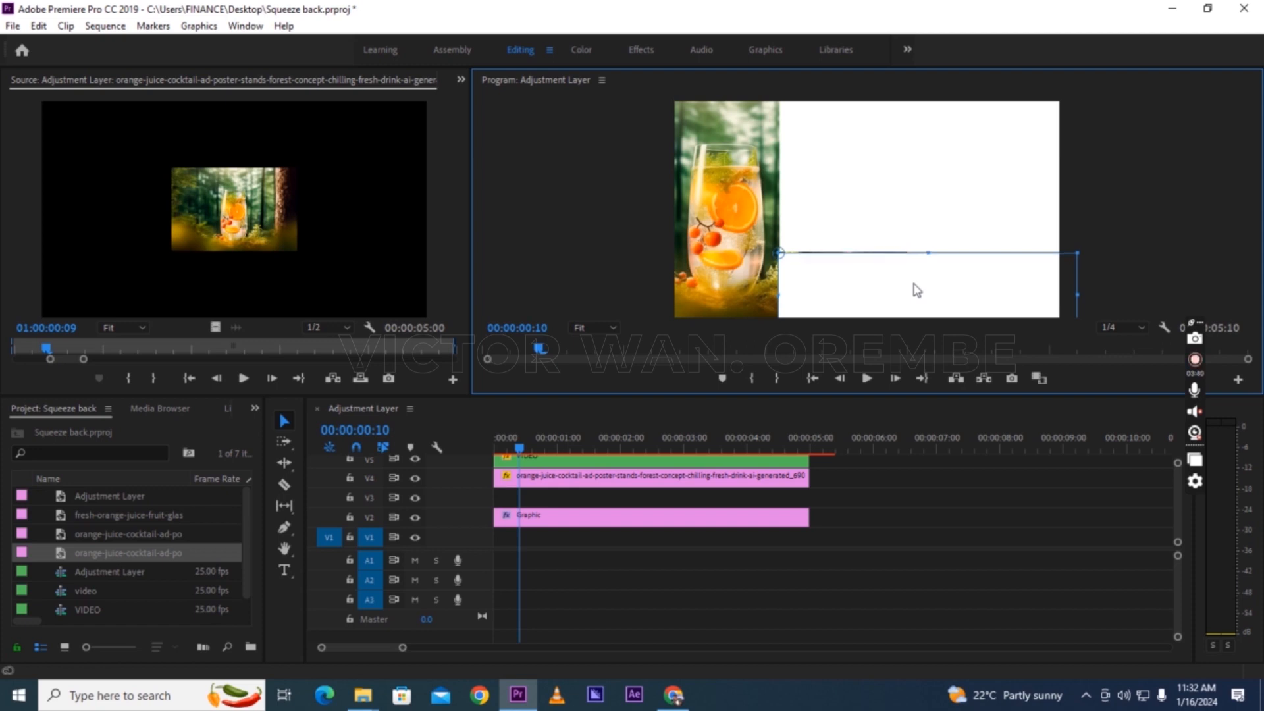
# Preview the fresh-orange-juice-fruit-glass image and place it on V7 above the strip graphic, from the timeline's start.
pyautogui.click(901, 485)
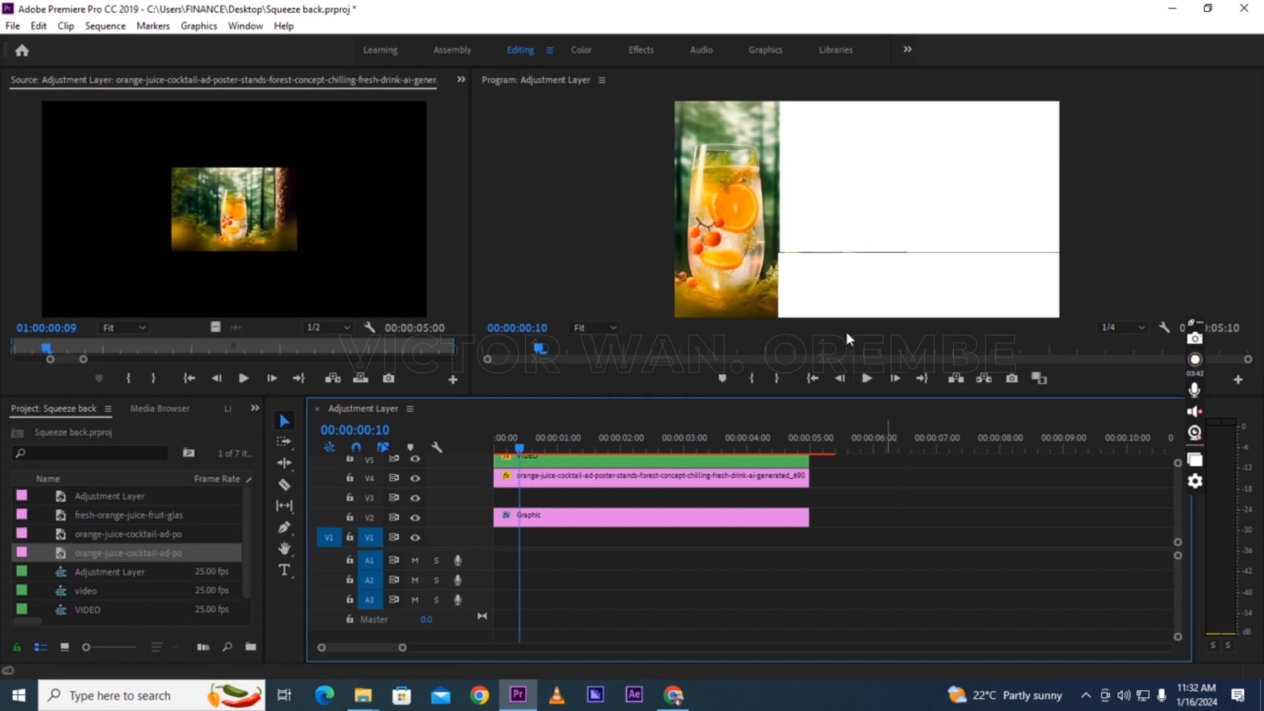
pyautogui.click(824, 295)
pyautogui.click(904, 541)
pyautogui.doubleClick(74, 532)
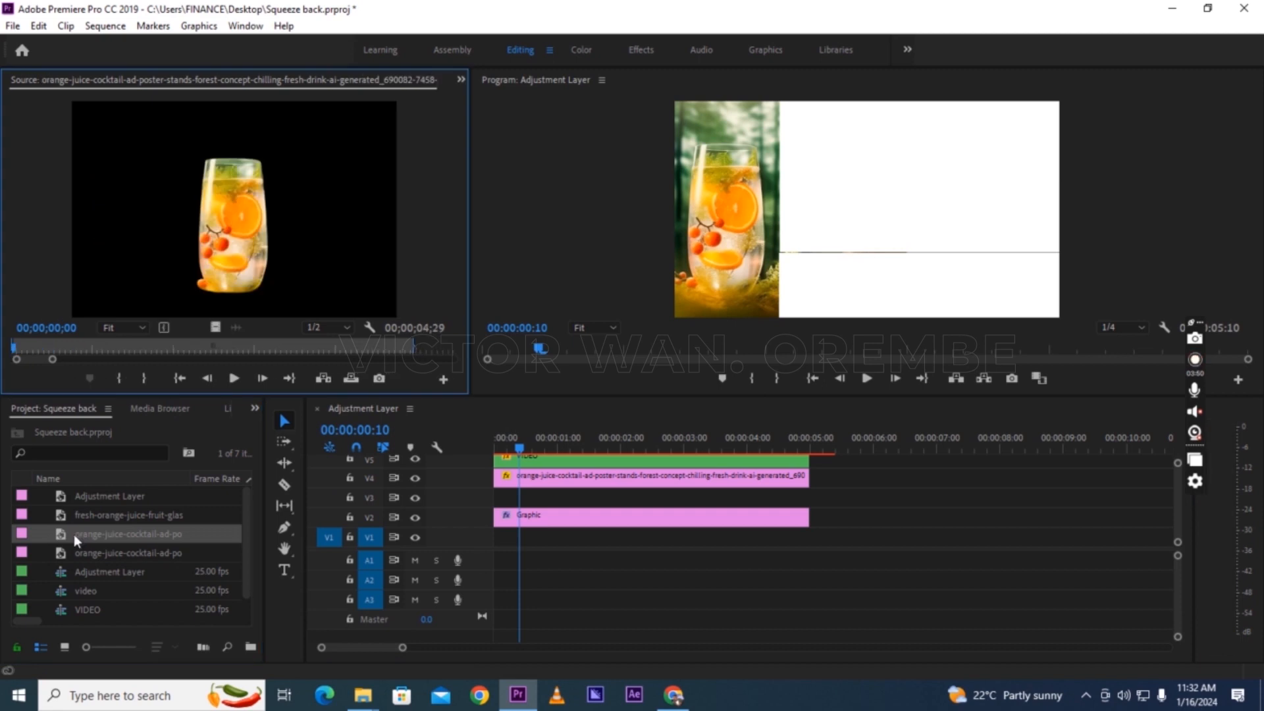
pyautogui.doubleClick(62, 517)
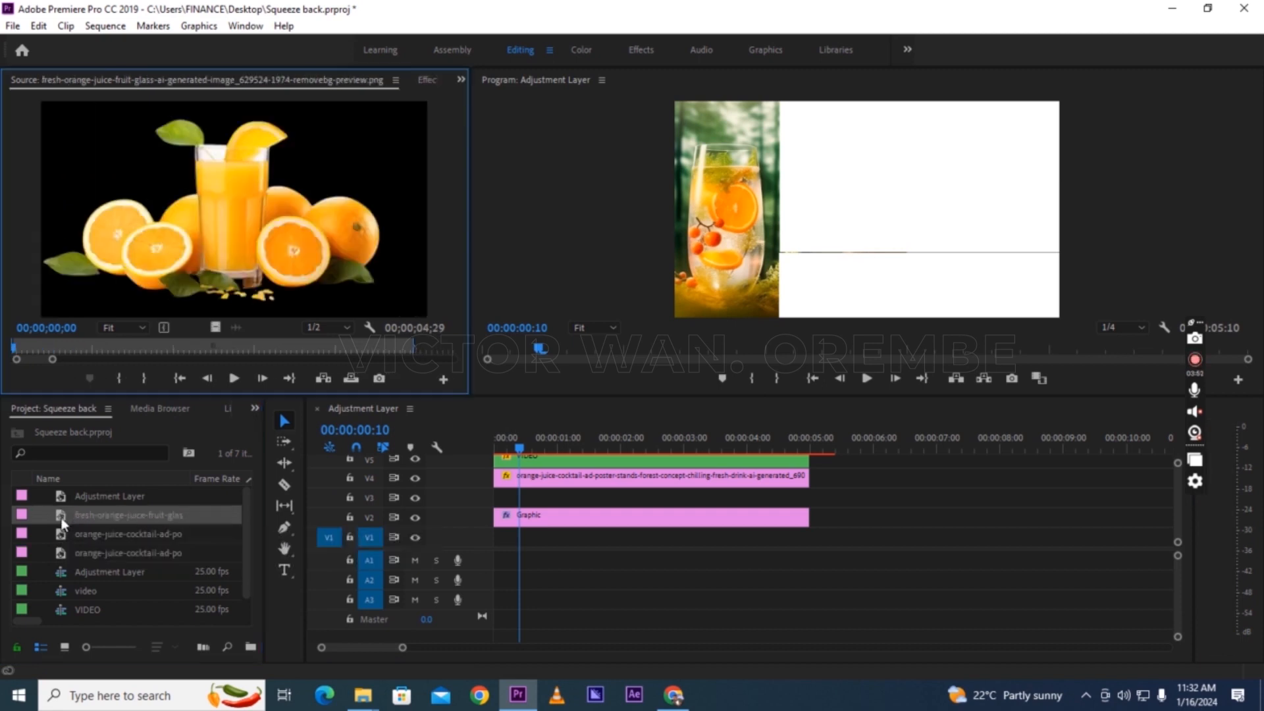
pyautogui.click(61, 516)
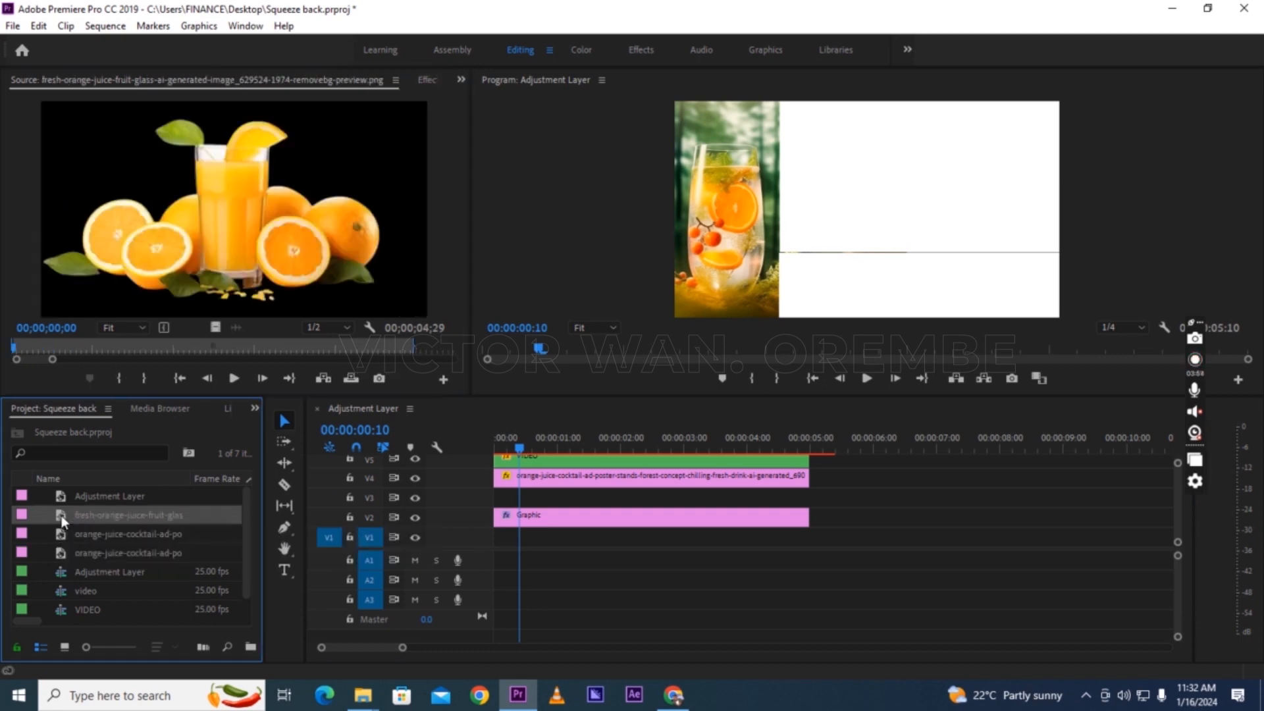
pyautogui.moveTo(1178, 505); pyautogui.dragTo(1177, 491)
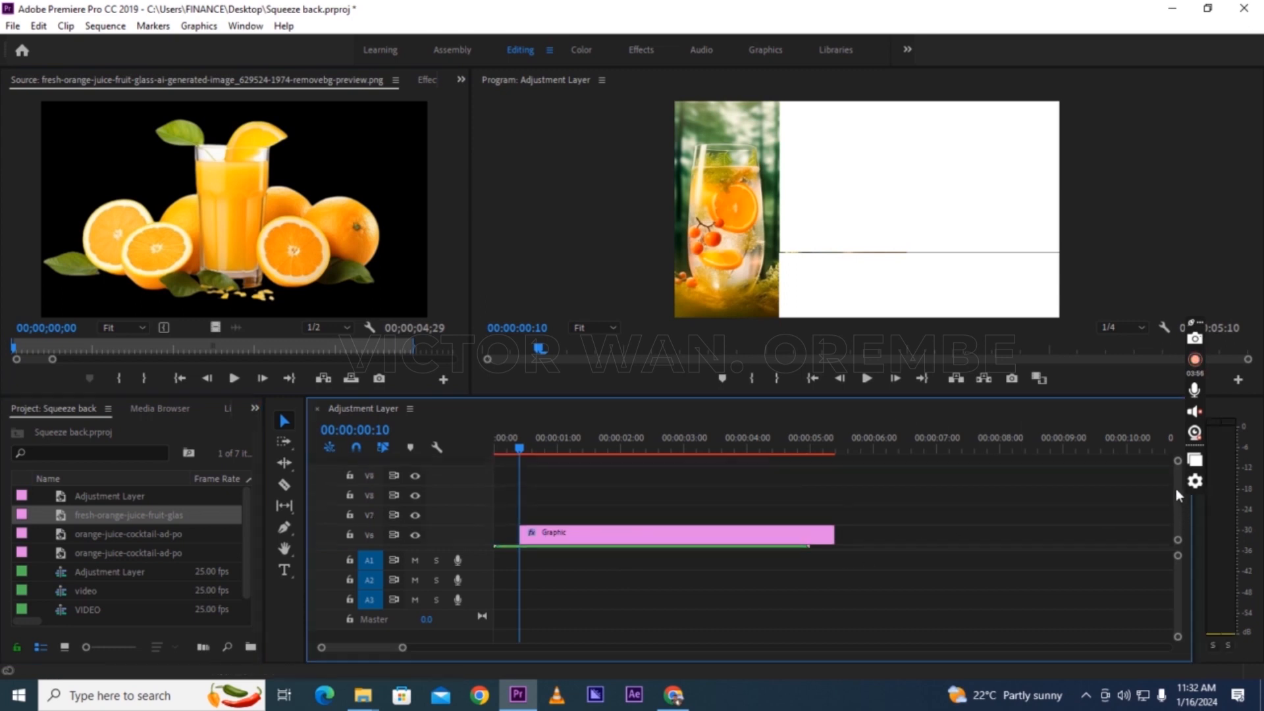
pyautogui.moveTo(60, 518); pyautogui.dragTo(503, 513)
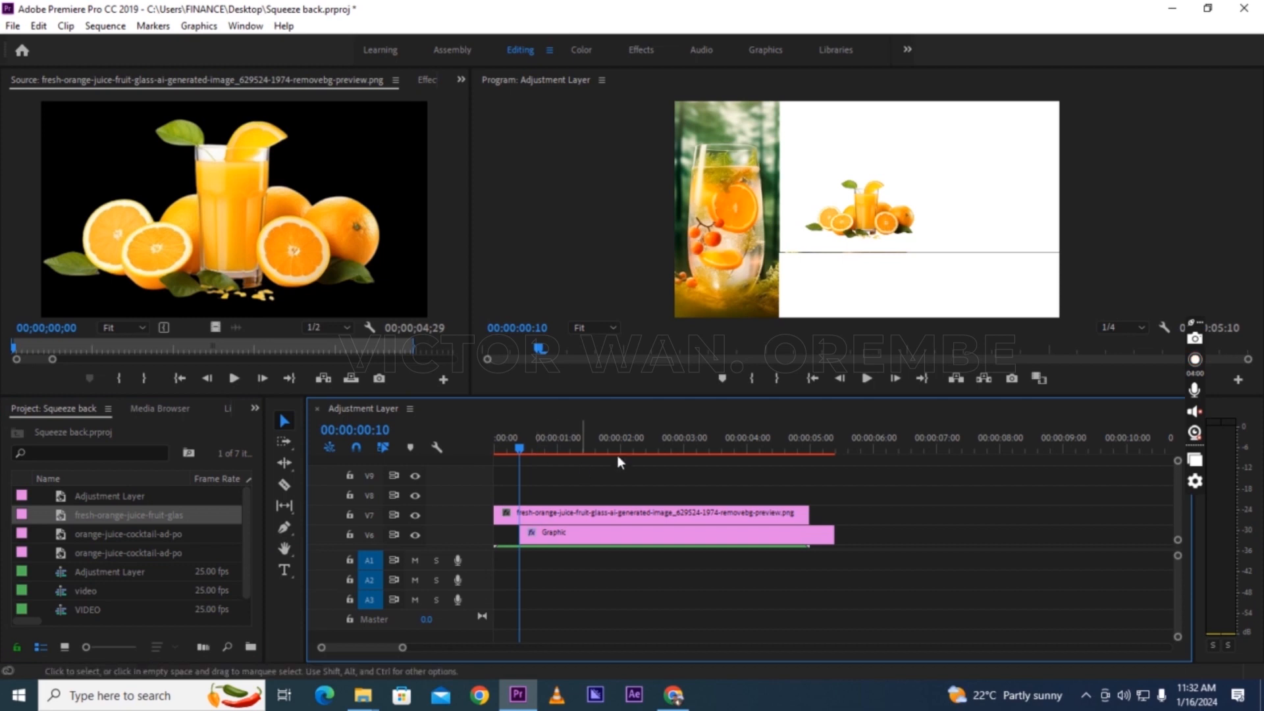
# Position the orange fruit image at the right end of the lower strip, and move the V6 Graphic clip to the timeline's start.
pyautogui.click(868, 207)
pyautogui.moveTo(895, 201); pyautogui.dragTo(1031, 277)
pyautogui.click(655, 551)
pyautogui.click(635, 537)
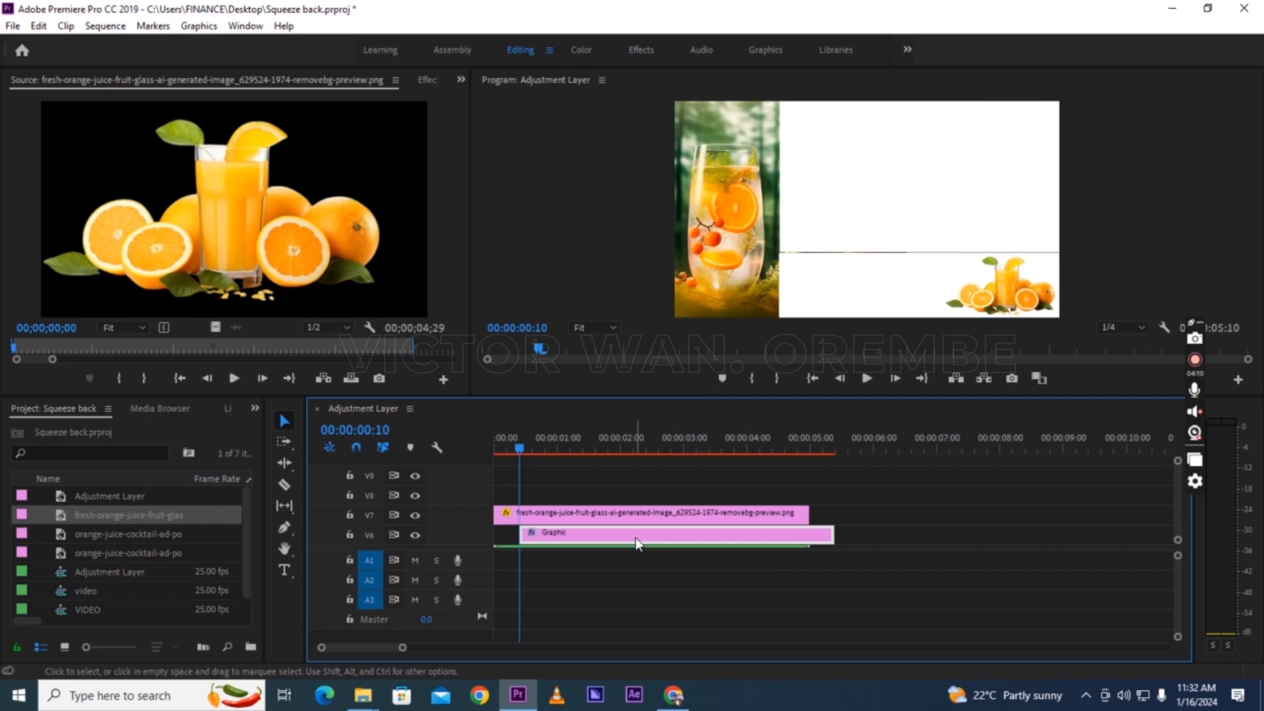
pyautogui.moveTo(558, 545); pyautogui.dragTo(532, 544)
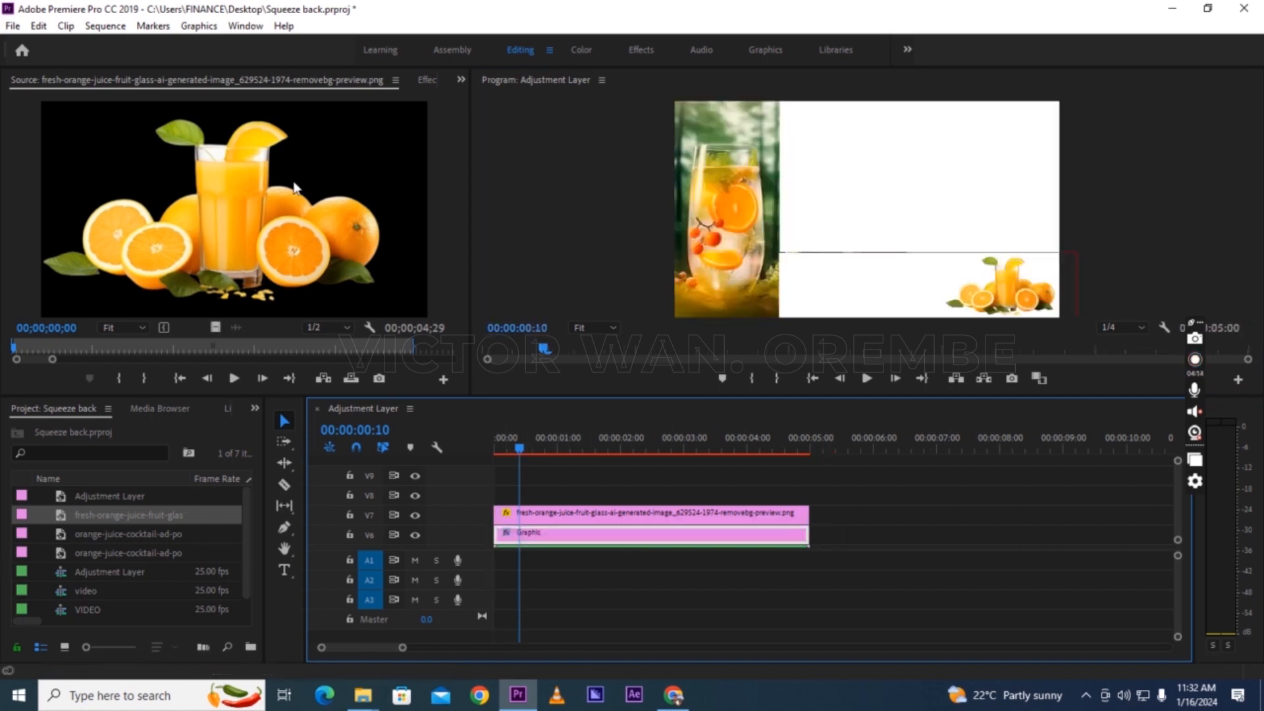
# Add the two-line text "WAN'S FRESH JUICE" to the lower strip, breaking the line before JUICE.
pyautogui.click(284, 569)
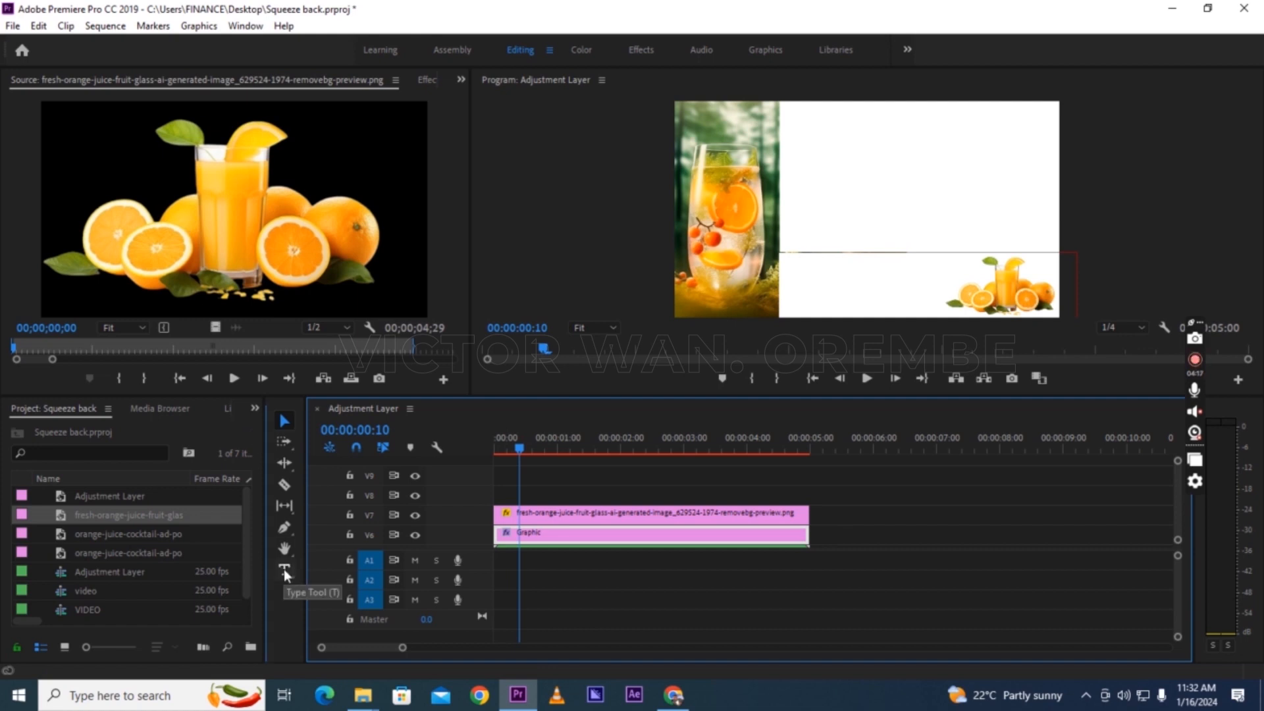
pyautogui.click(820, 286)
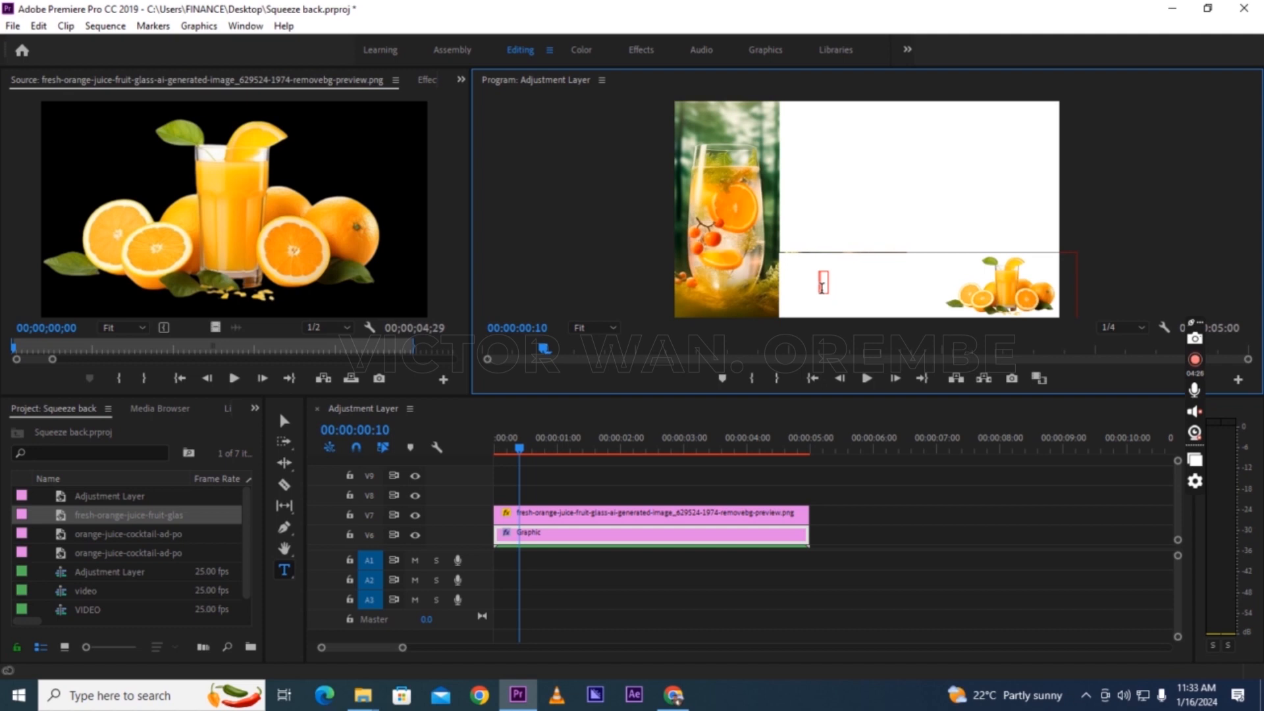
pyautogui.write('WA')
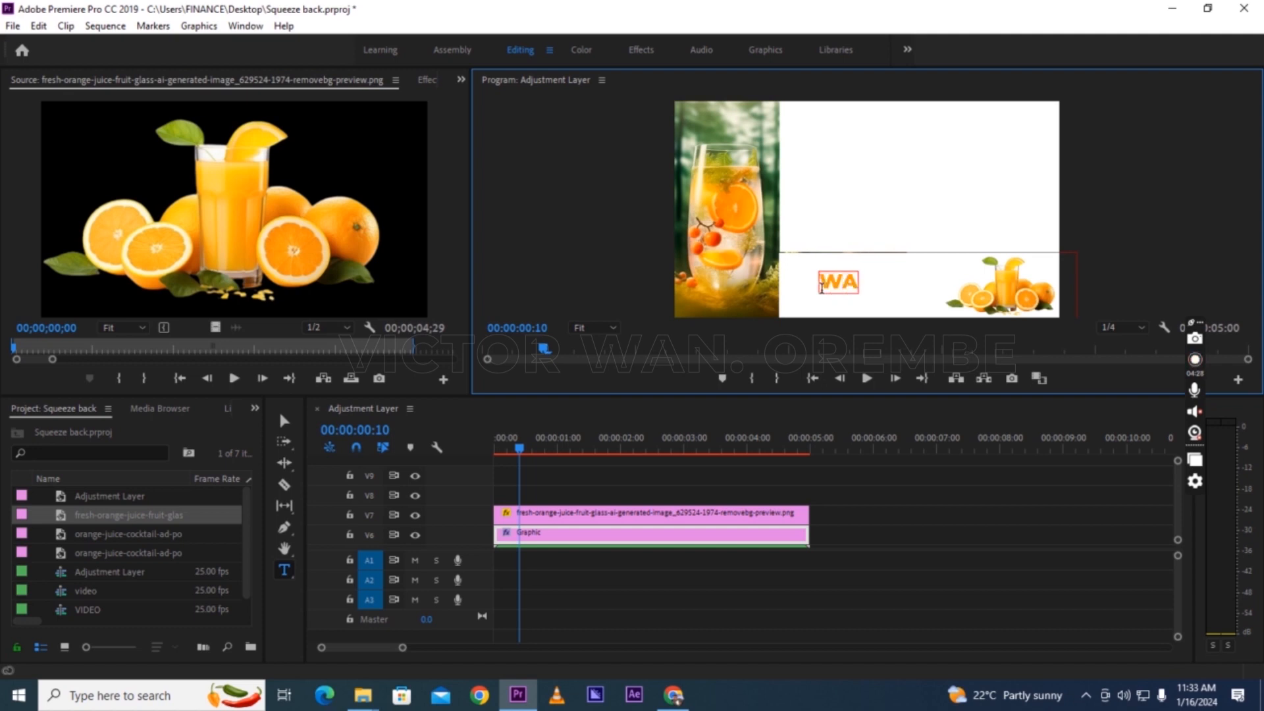
pyautogui.write("N'S")
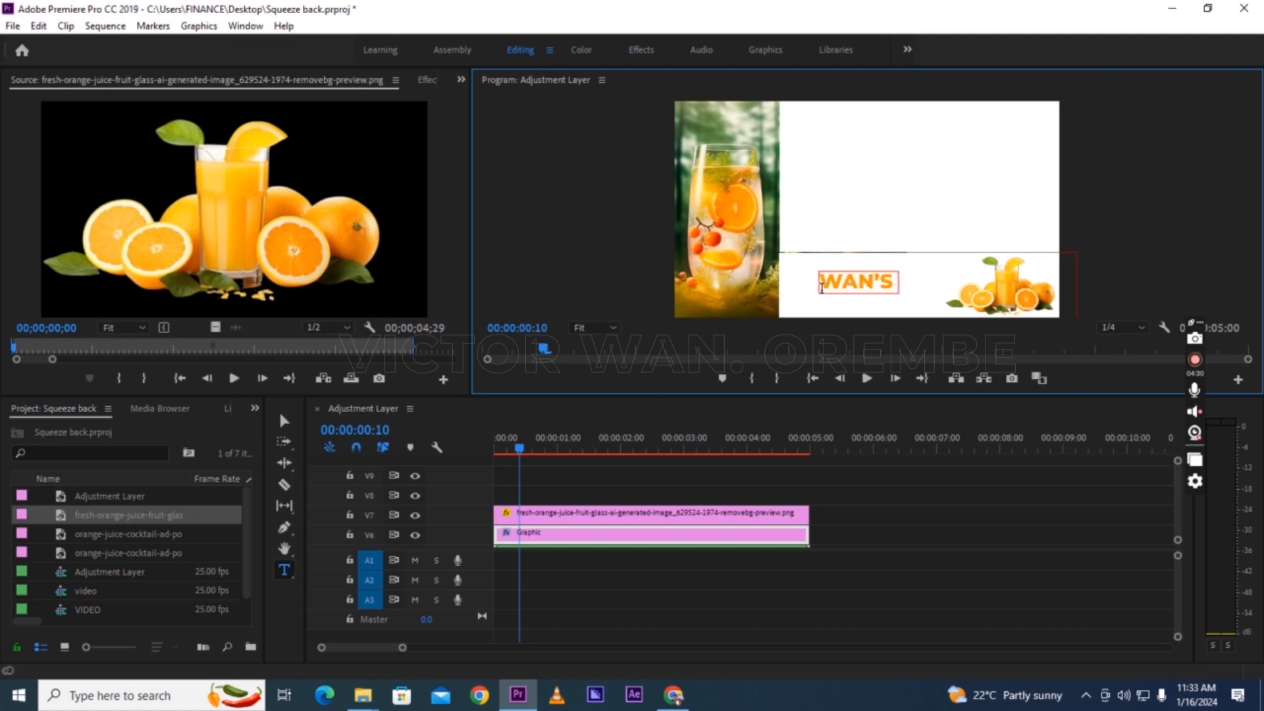
pyautogui.write(' FRESH')
pyautogui.press('Return')
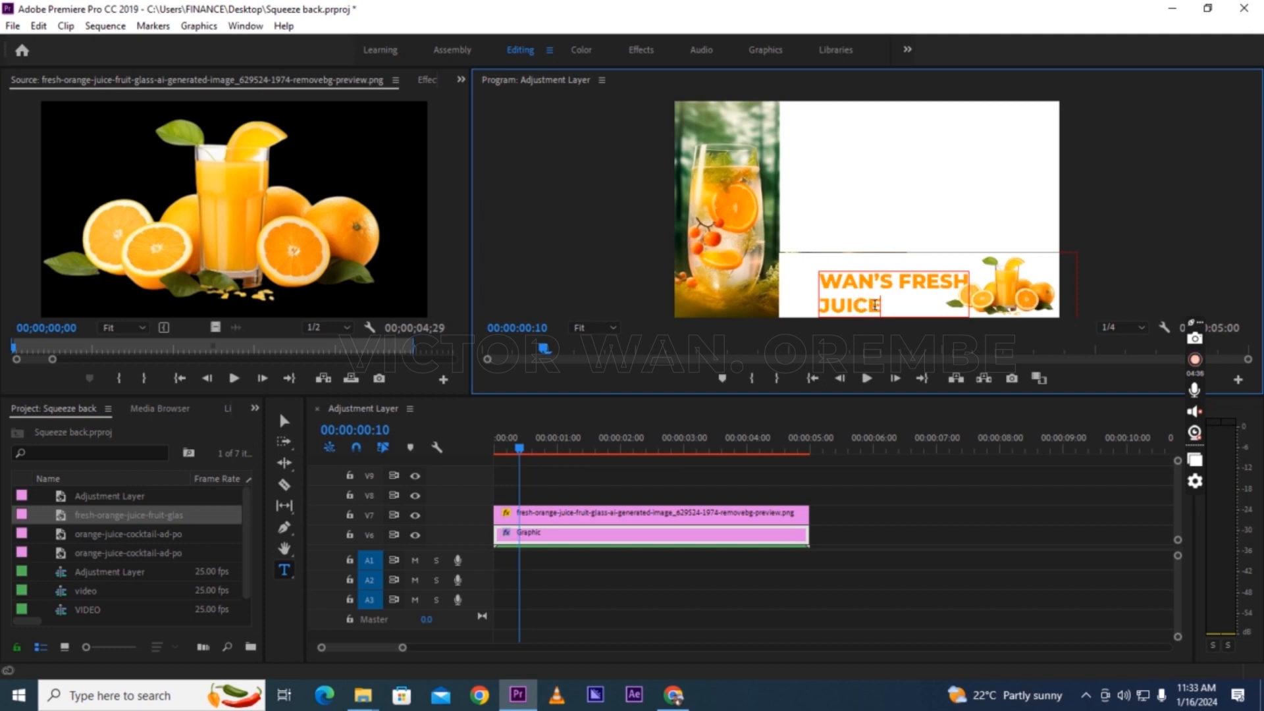
# Centre the two text lines and position them in the lower strip between the juice image and the oranges.
pyautogui.moveTo(875, 309); pyautogui.dragTo(828, 283)
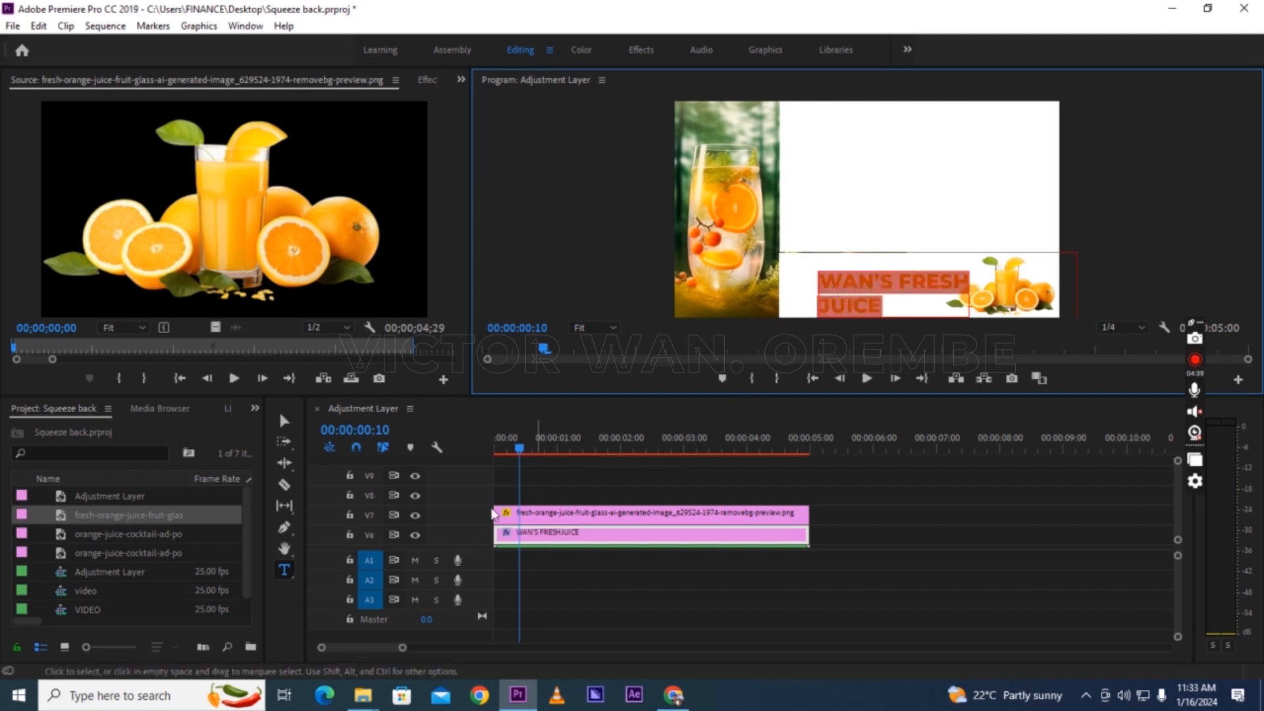
pyautogui.click(285, 420)
pyautogui.moveTo(866, 289); pyautogui.dragTo(842, 280)
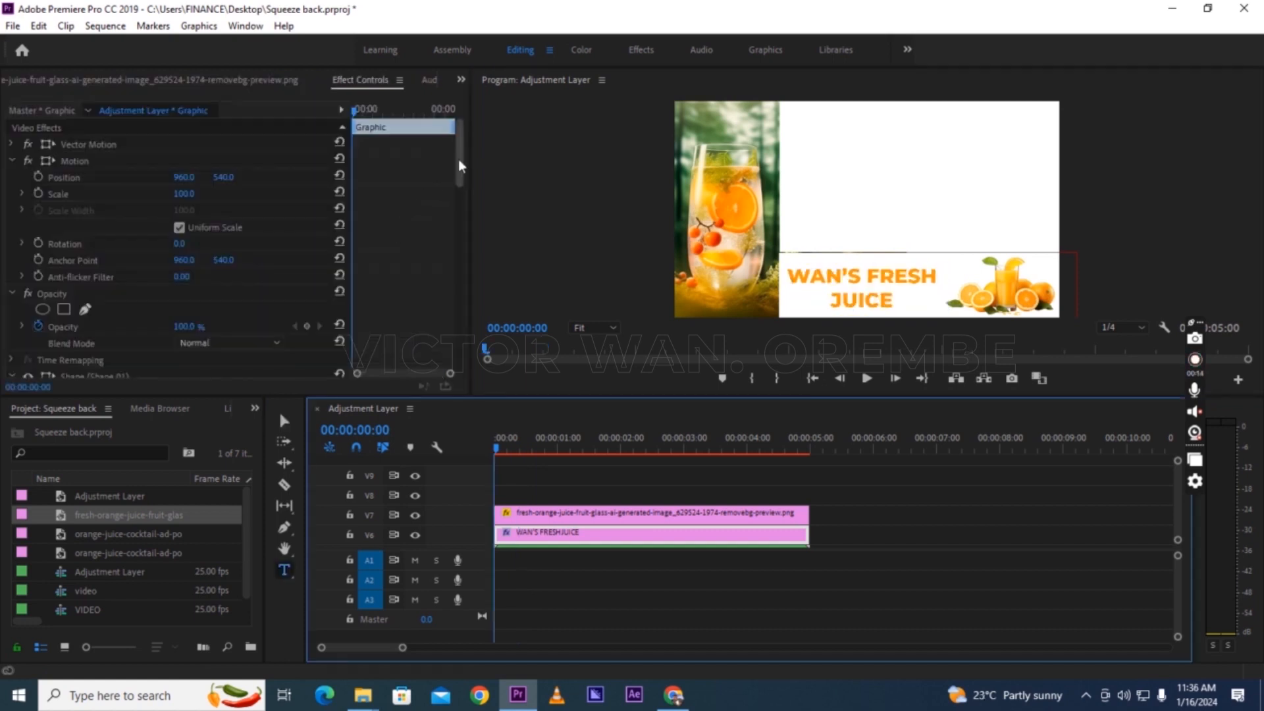
# Keyframe the text's Position and Scale from the first frame to 00:00:04:24, ending at horizontal position 1121.3 and scale 110.
pyautogui.moveTo(461, 169); pyautogui.dragTo(437, 358)
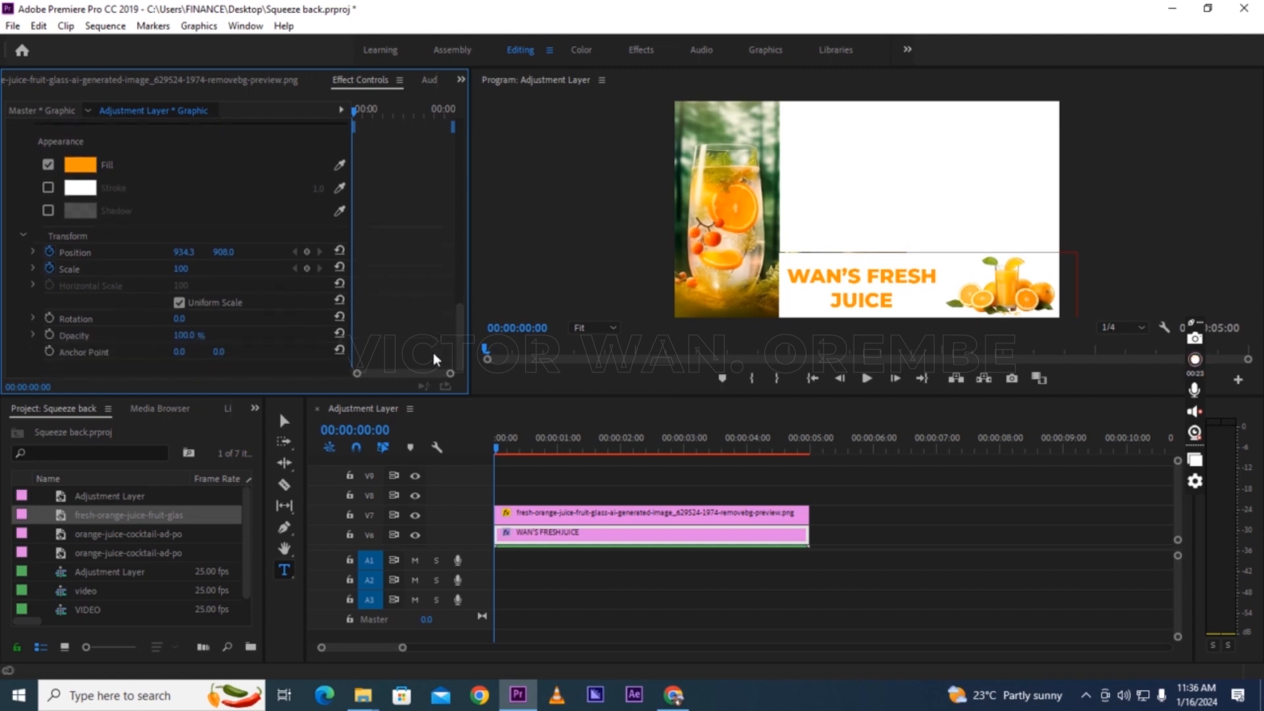
pyautogui.click(50, 252)
pyautogui.click(50, 252)
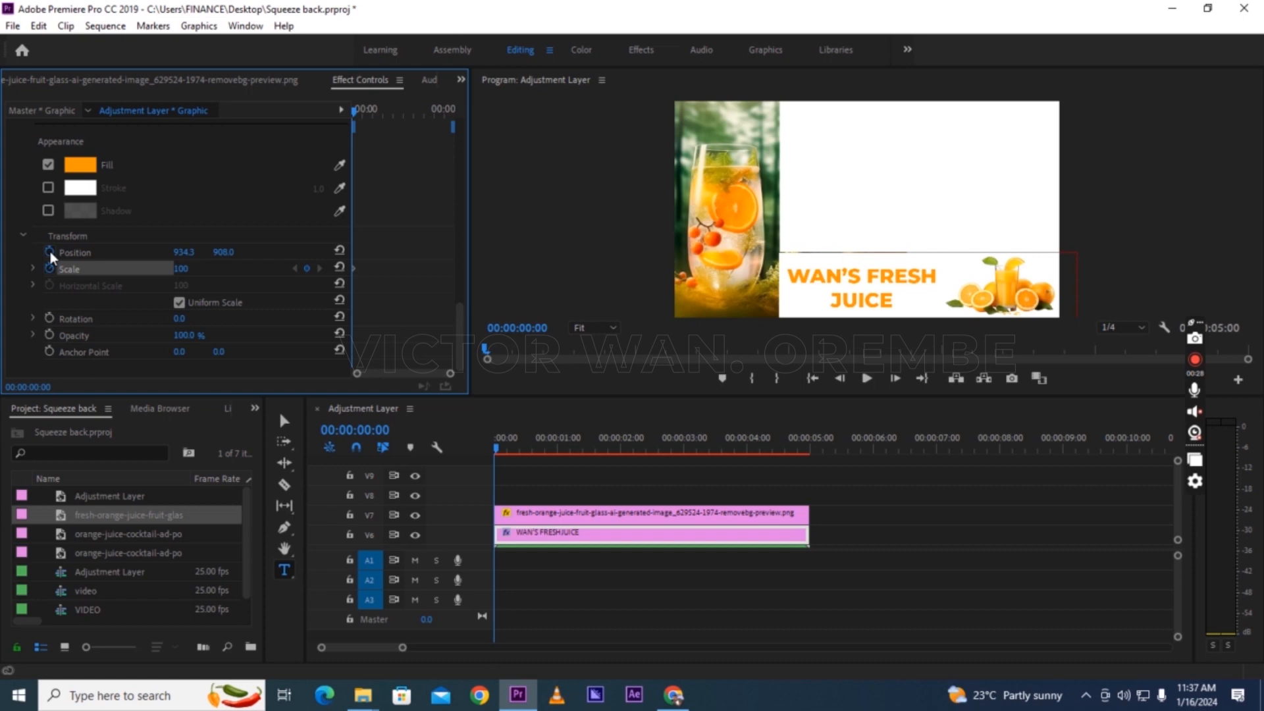
pyautogui.moveTo(358, 122); pyautogui.dragTo(458, 134)
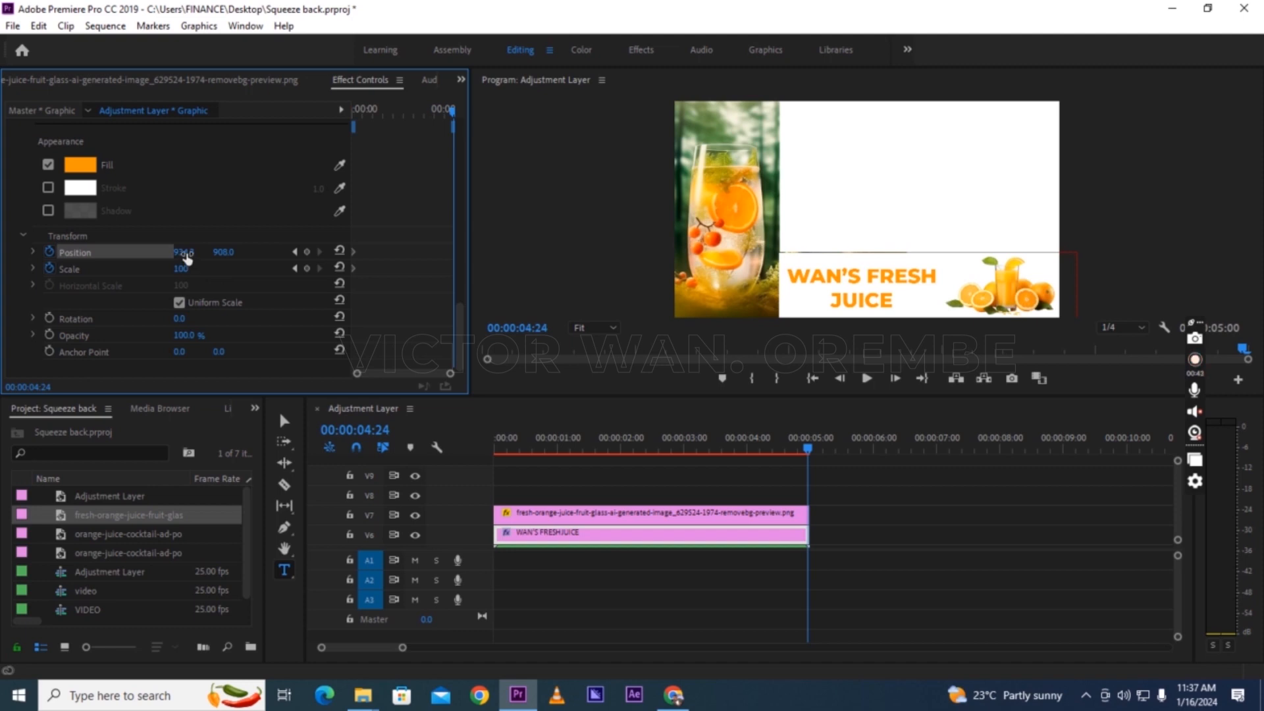
pyautogui.moveTo(187, 257); pyautogui.dragTo(315, 257)
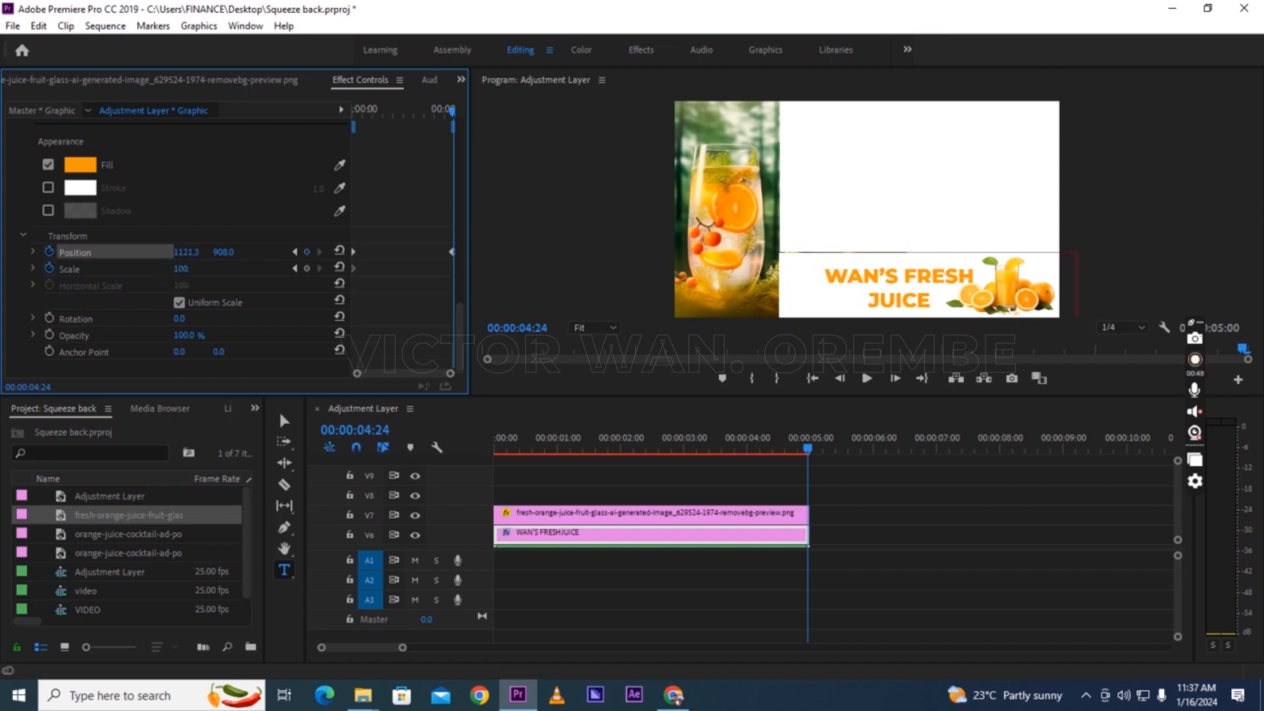
pyautogui.moveTo(180, 269); pyautogui.dragTo(189, 269)
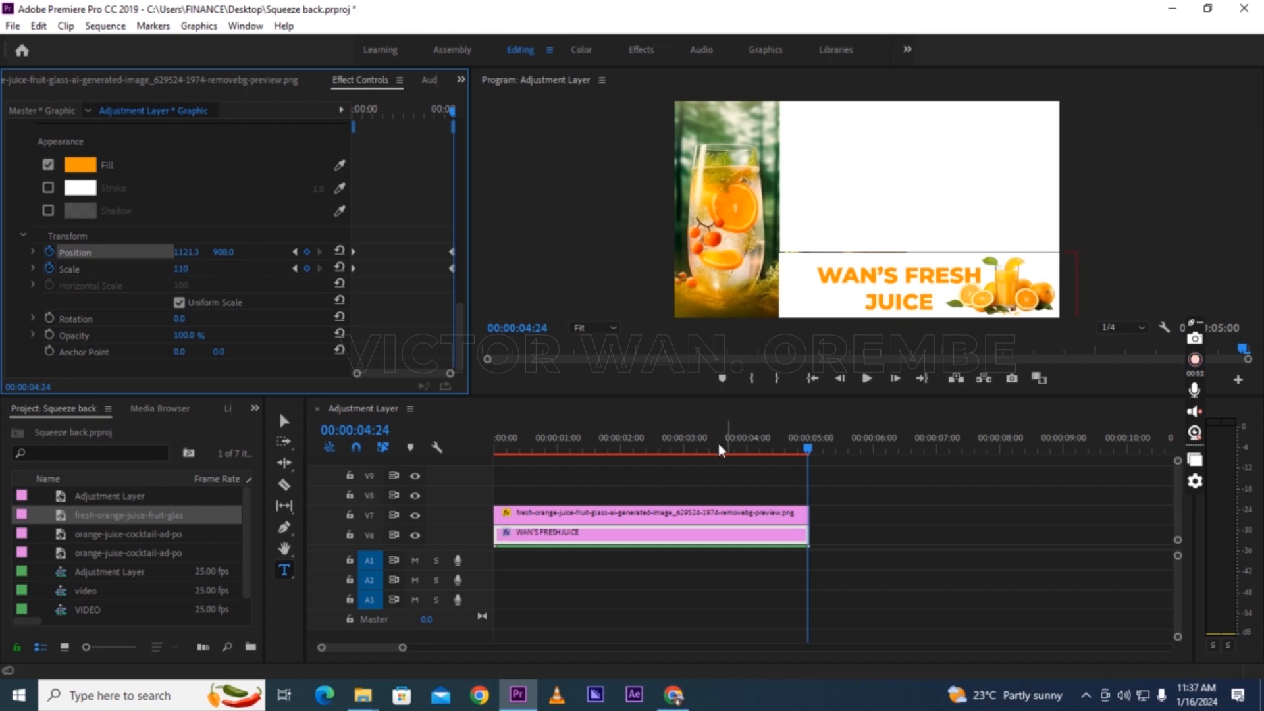
# Play the sequence from the start to check the text animation.
pyautogui.moveTo(711, 449); pyautogui.dragTo(382, 451)
pyautogui.press('space')
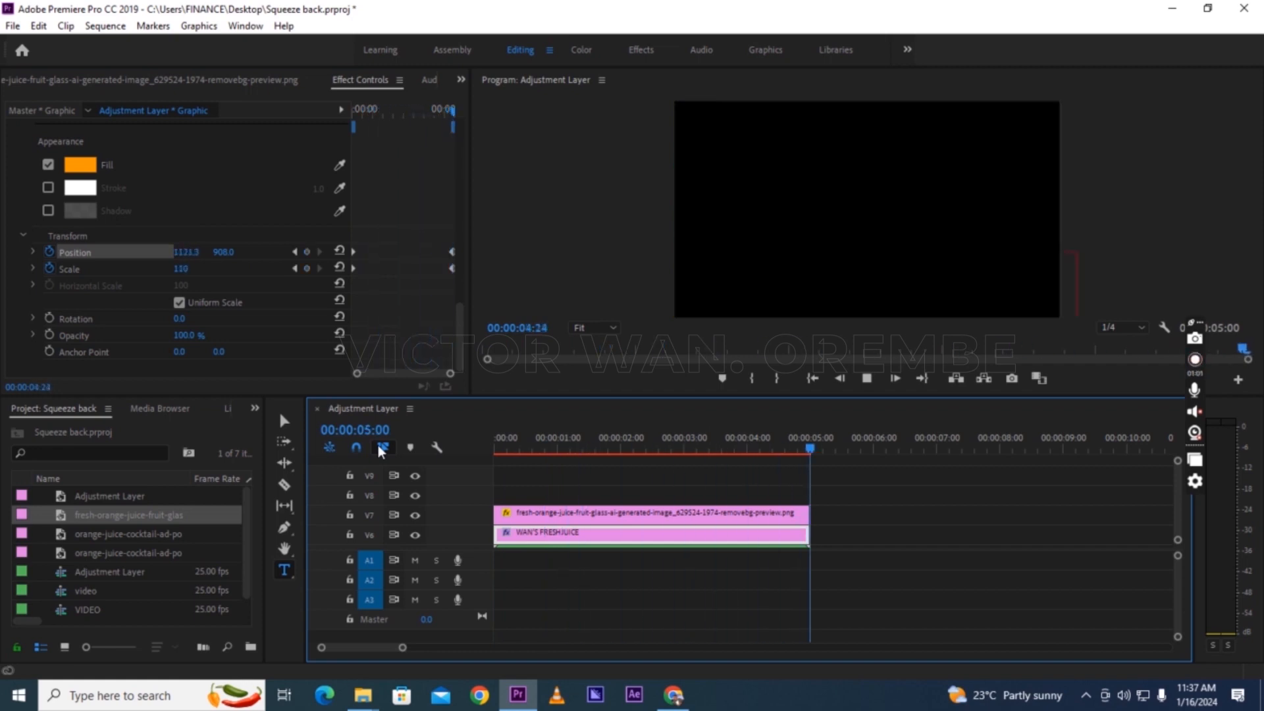
pyautogui.click(582, 452)
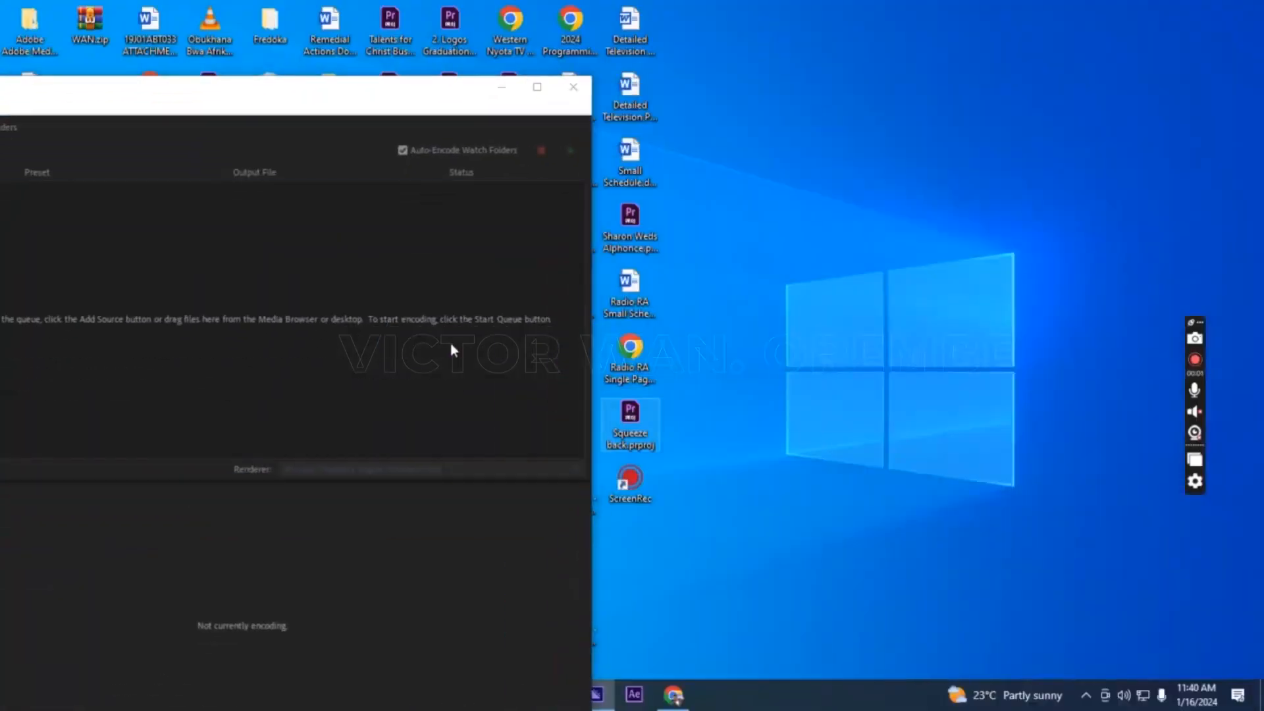
# Switch to Adobe Media Encoder and name the queued Adjustment Layer export "Squeeze back Advert", saved on the Desktop.
pyautogui.doubleClick(556, 205)
pyautogui.click(537, 88)
pyautogui.click(1000, 124)
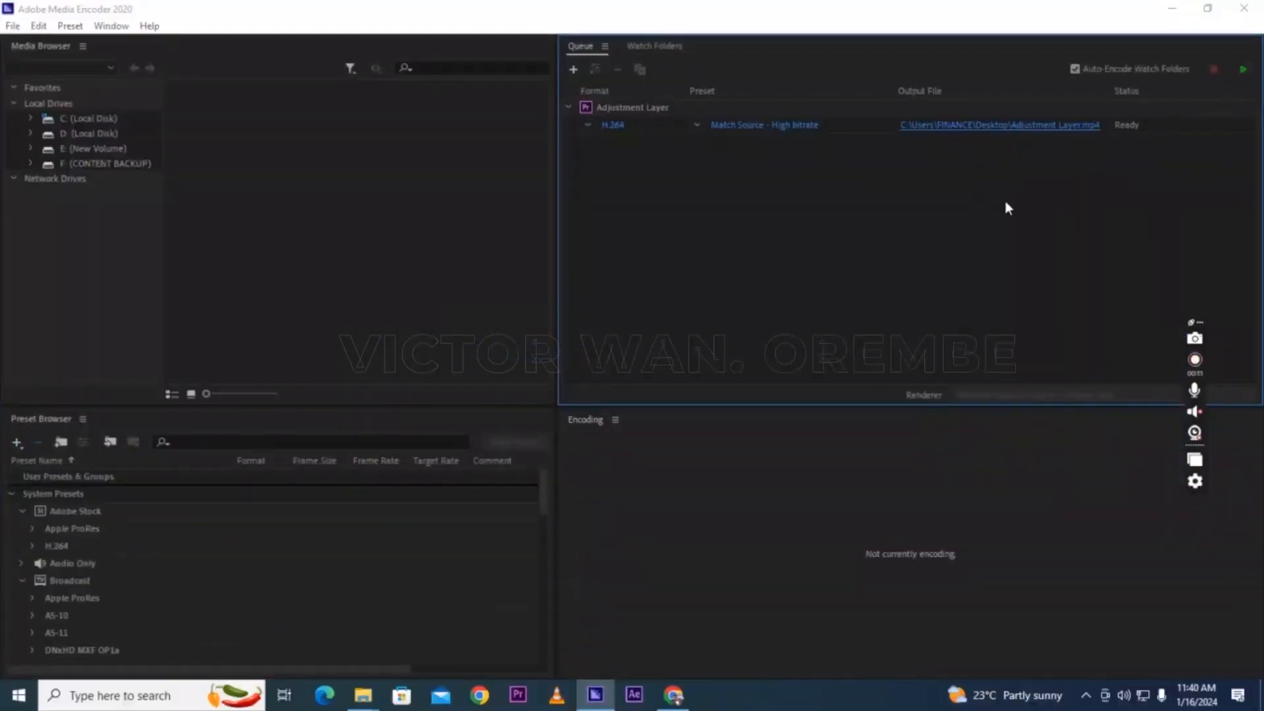
pyautogui.write('sQUEEZE BACK')
pyautogui.press('BackSpace')
pyautogui.press('BackSpace')
pyautogui.press('BackSpace')
pyautogui.press('BackSpace')
pyautogui.press('BackSpace')
pyautogui.press('BackSpace')
pyautogui.press('BackSpace')
pyautogui.press('BackSpace')
pyautogui.press('BackSpace')
pyautogui.press('BackSpace')
pyautogui.press('BackSpace')
pyautogui.press('BackSpace')
pyautogui.write('S')
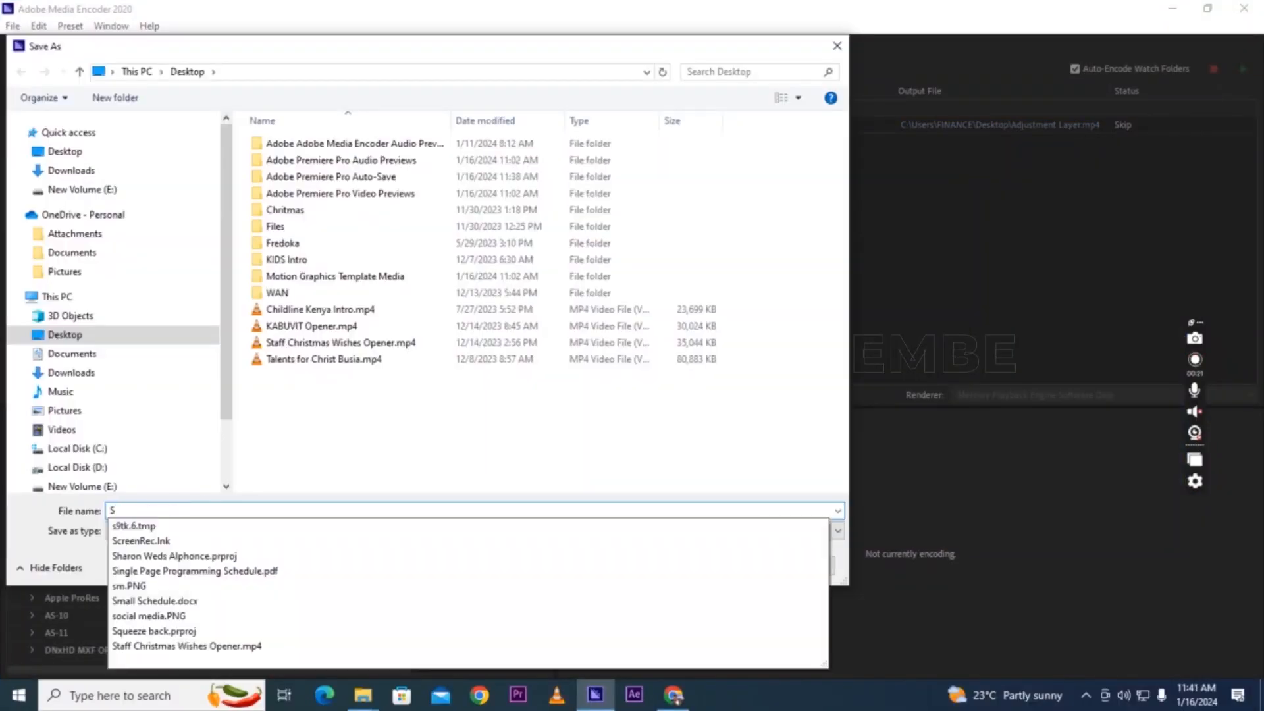
pyautogui.write('queeze back Advert')
pyautogui.press('Return')
# Render the encoding queue and open the exported advert from its output path.
pyautogui.click(1242, 68)
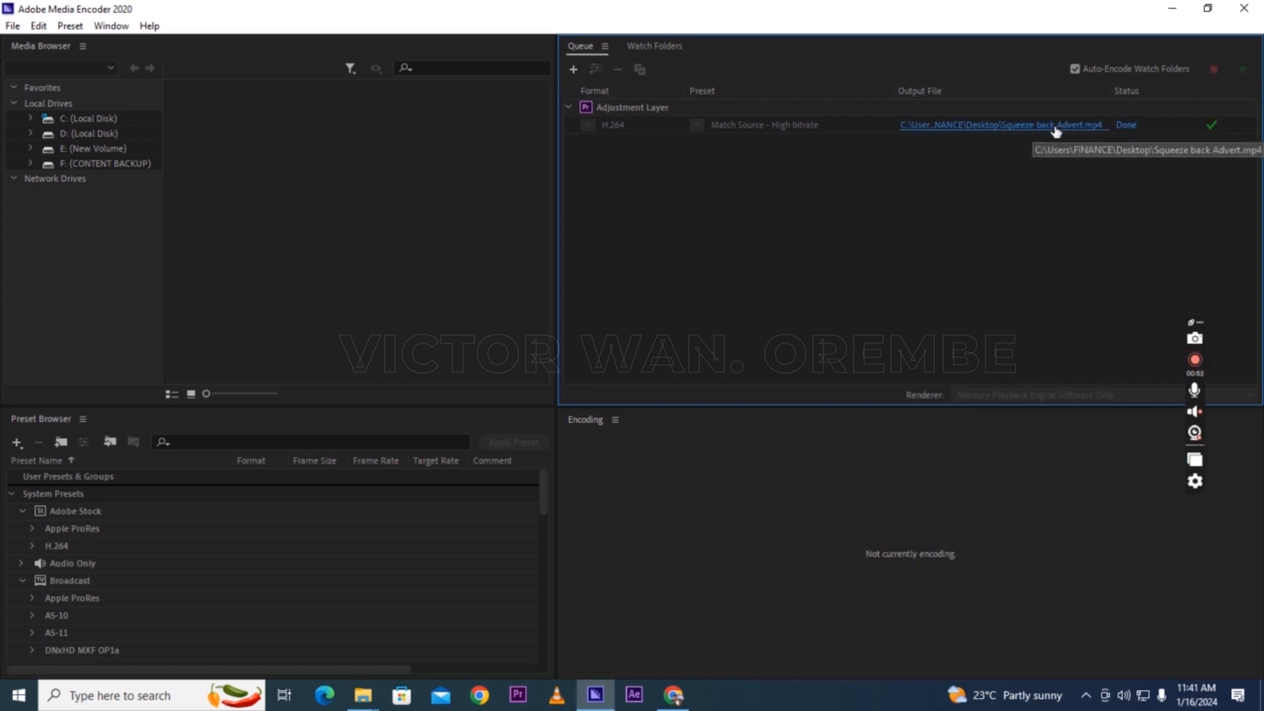
pyautogui.click(1053, 125)
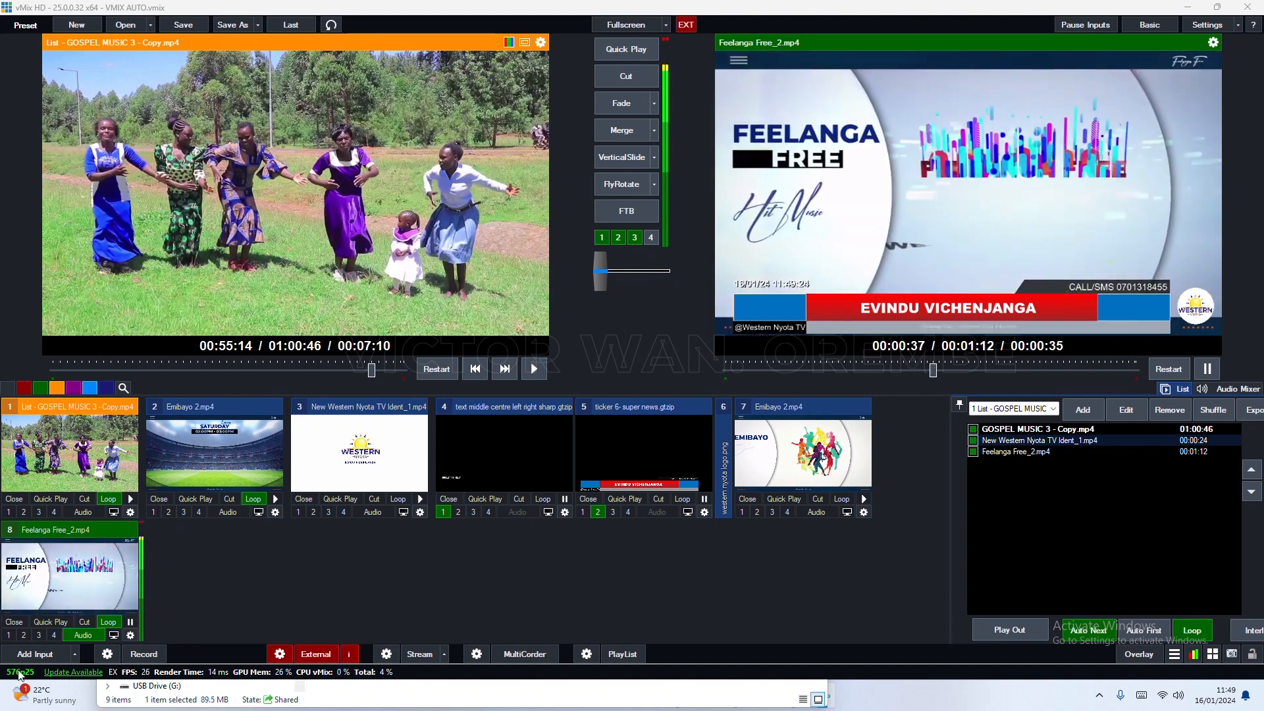
# In vMix, add F:\Squeeze back Advert.mp4 as a video input.
pyautogui.click(33, 654)
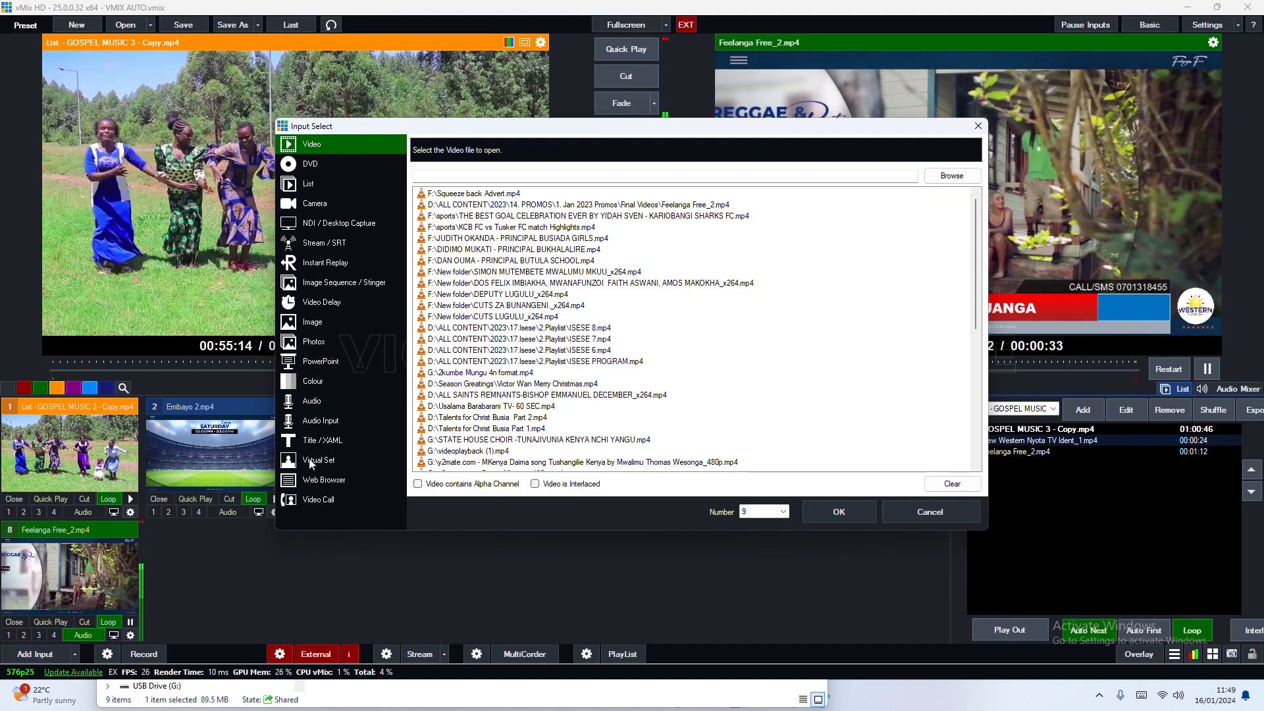
pyautogui.click(467, 194)
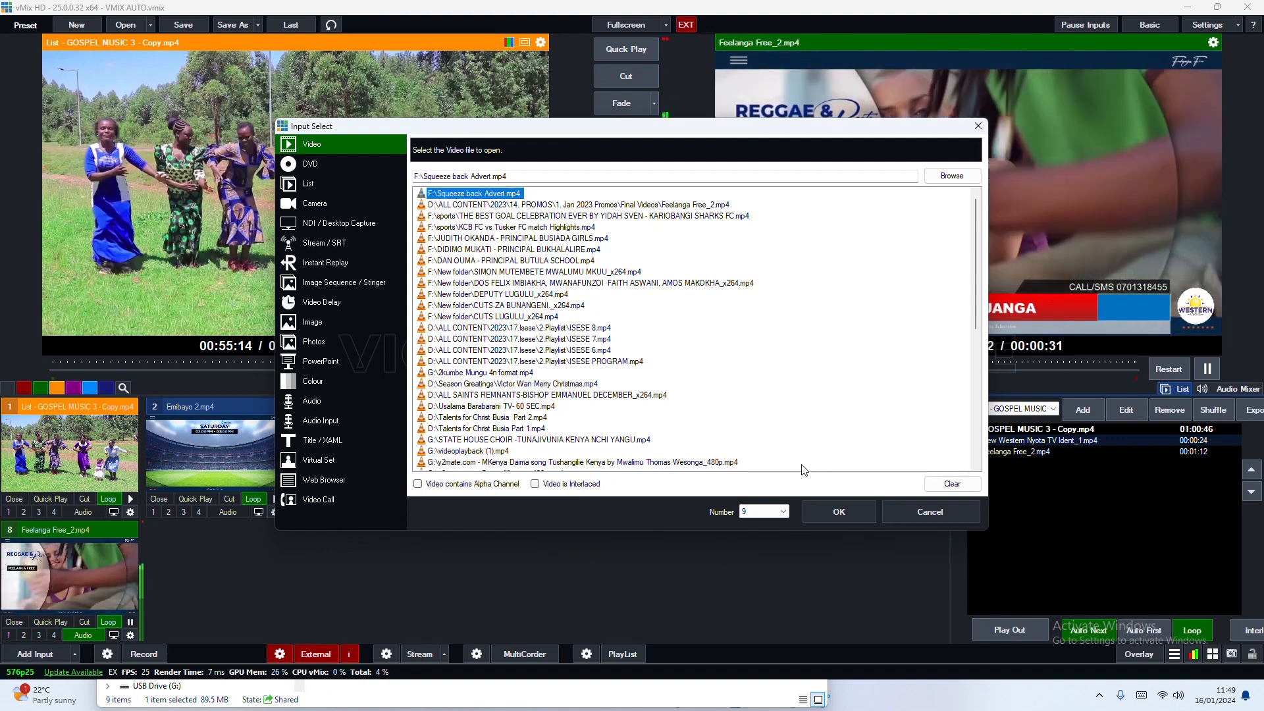
pyautogui.click(847, 512)
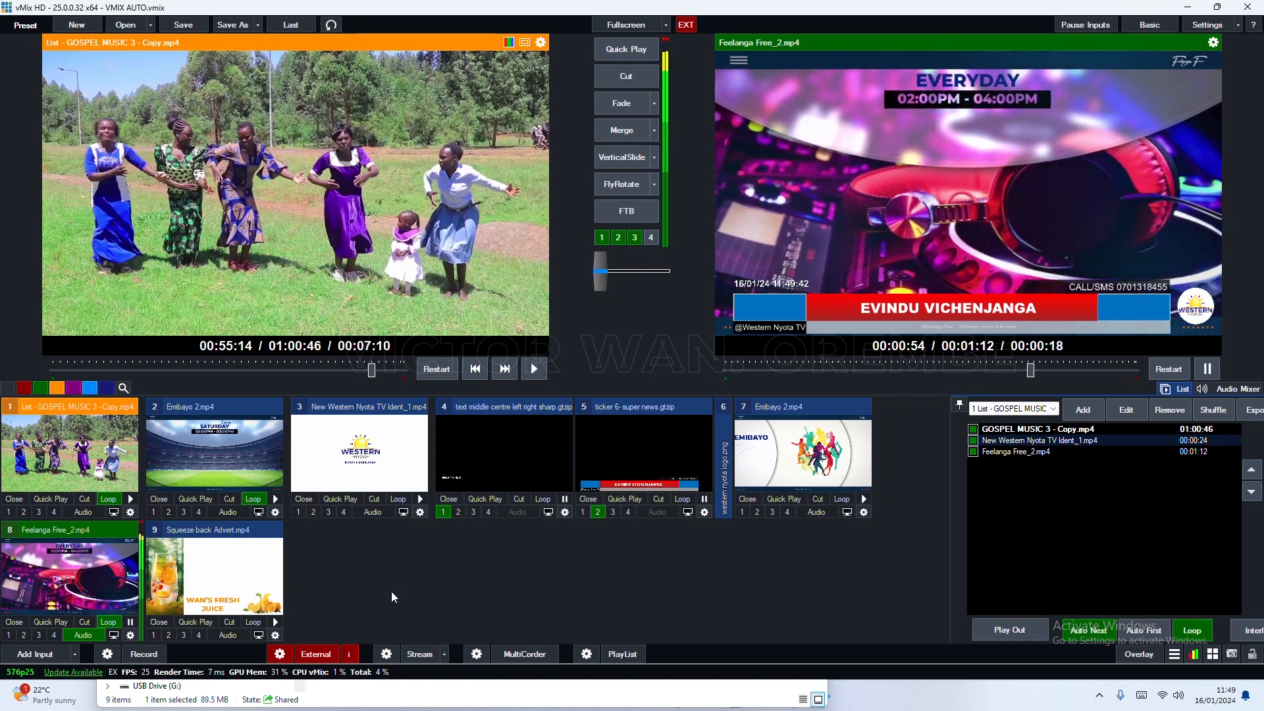
# Add the Blank virtual set as input 10.
pyautogui.click(22, 658)
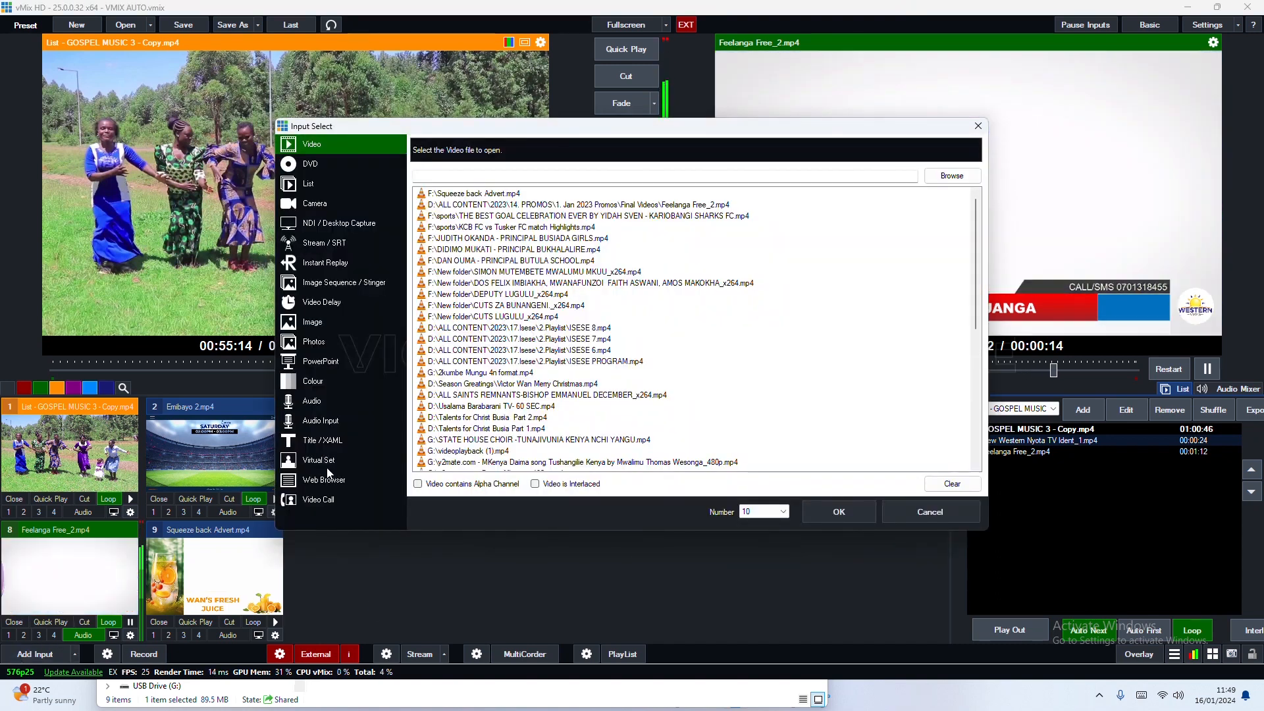
pyautogui.click(324, 461)
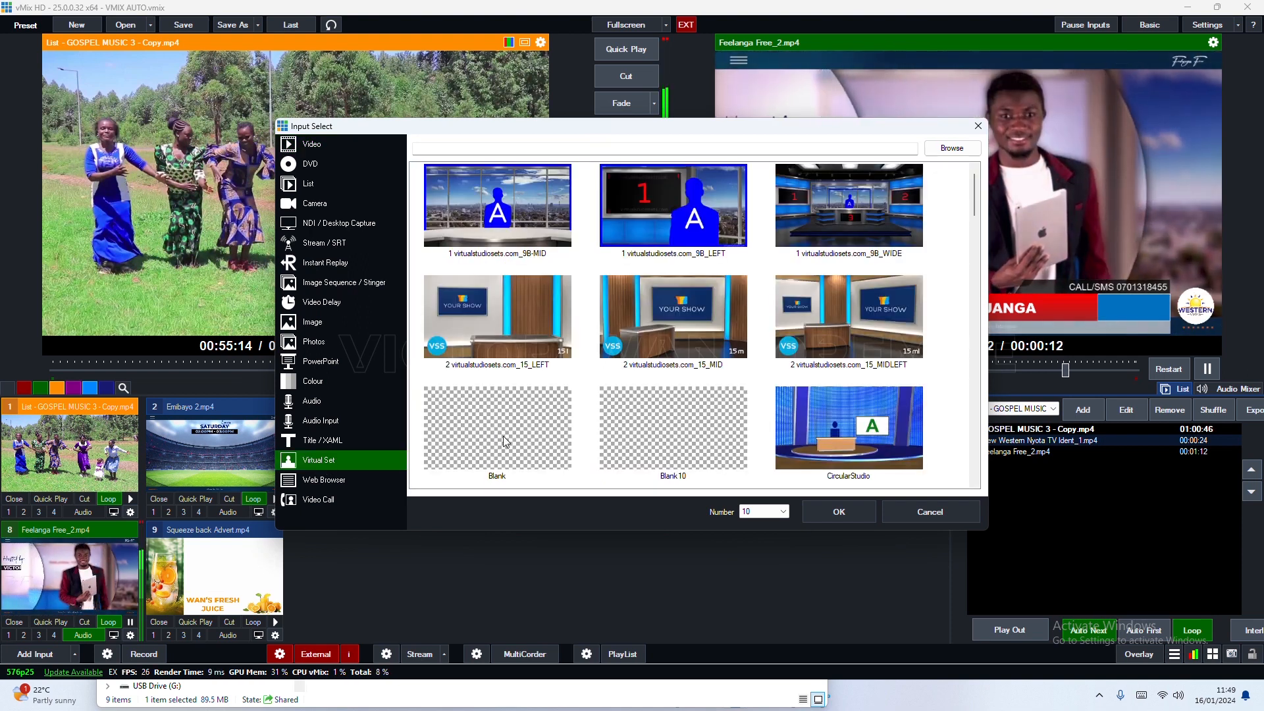
pyautogui.click(507, 437)
pyautogui.click(820, 512)
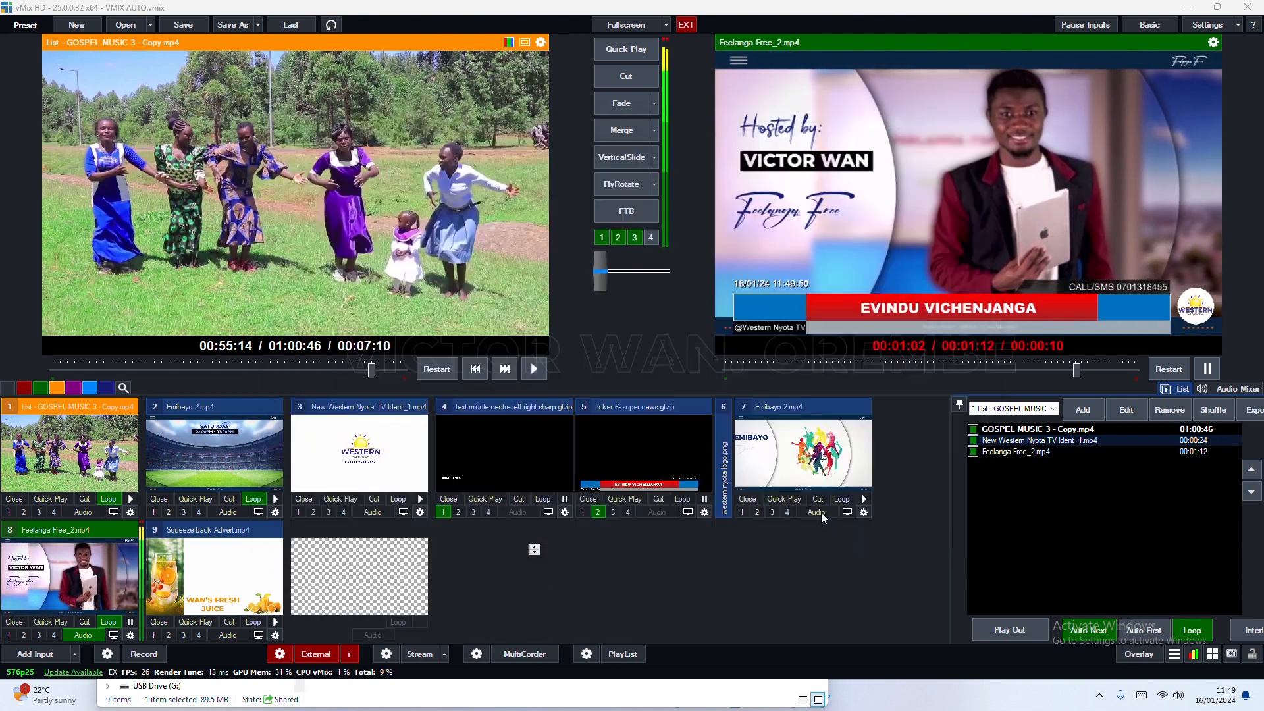
# Preview the Blank virtual set and assign input 9, Squeeze back Advert, to its Background layer.
pyautogui.click(373, 582)
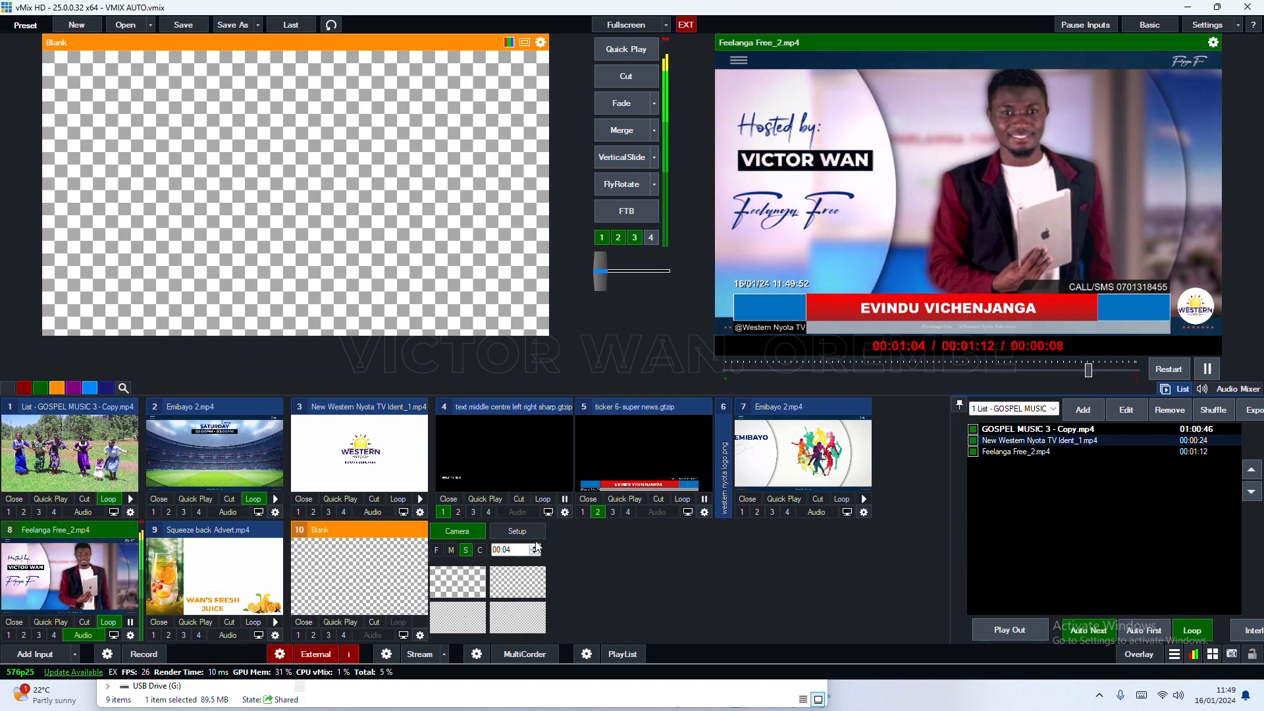
pyautogui.click(516, 530)
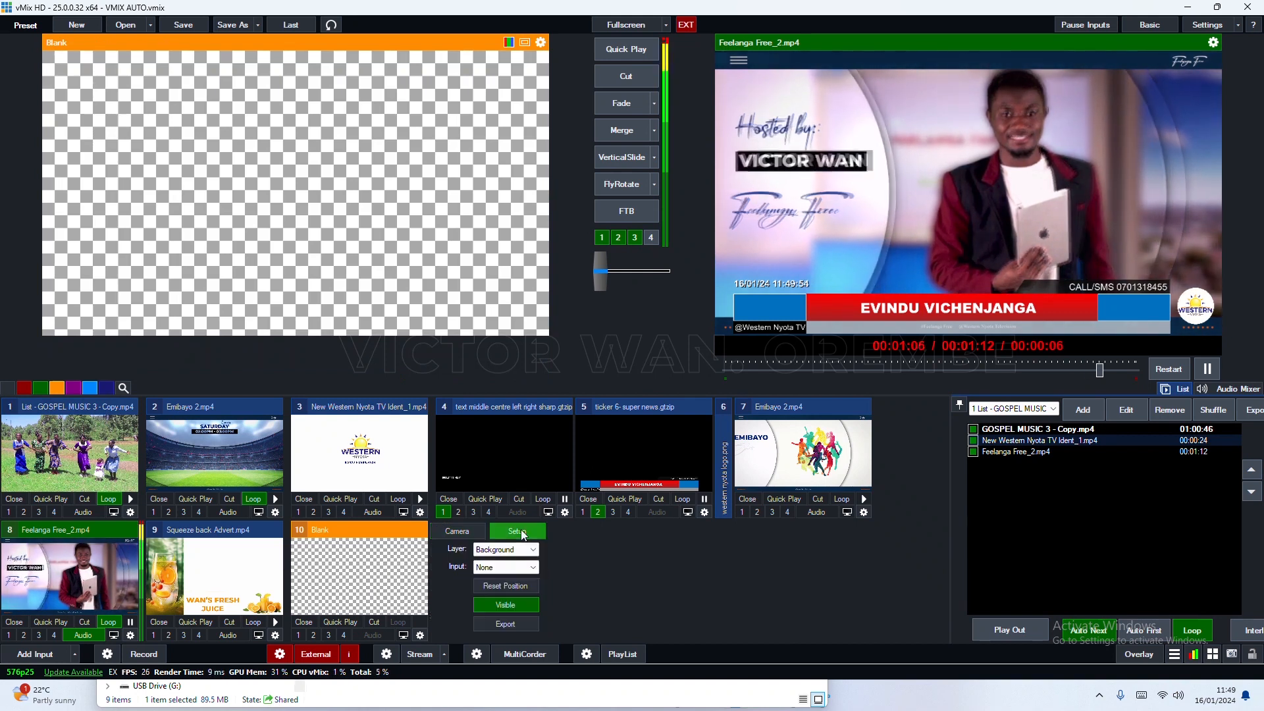
pyautogui.click(510, 567)
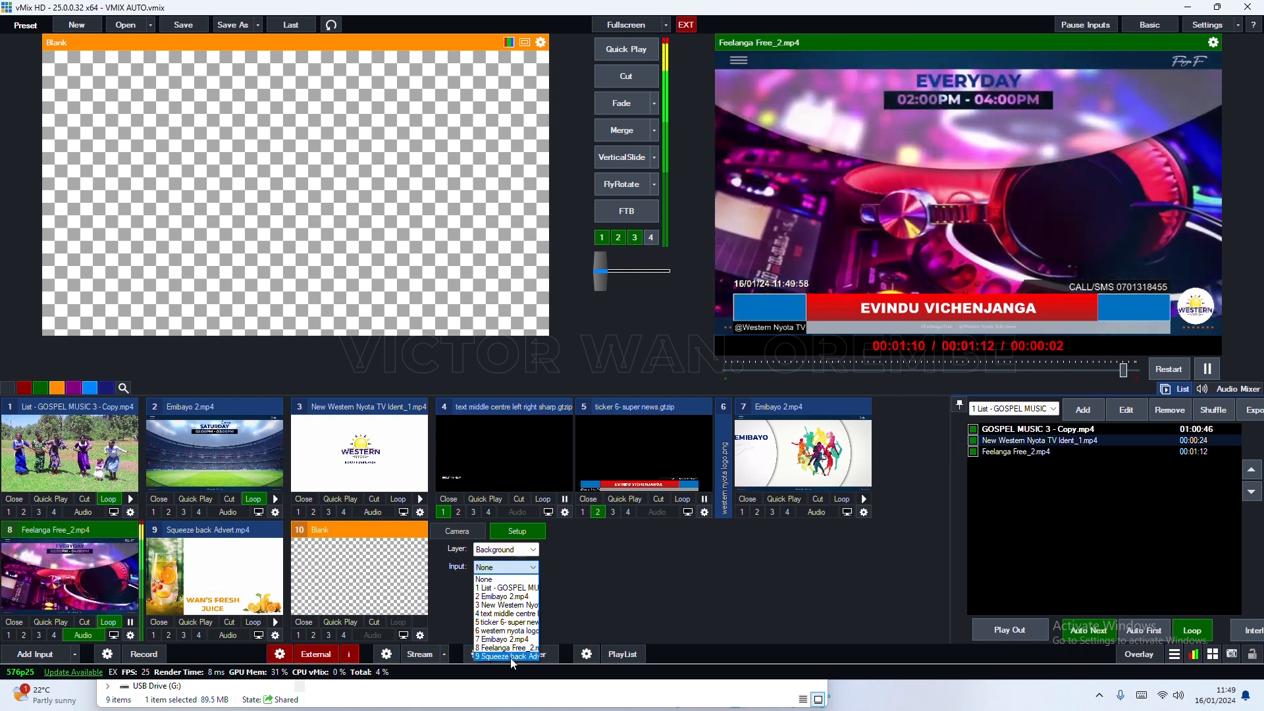
pyautogui.click(511, 657)
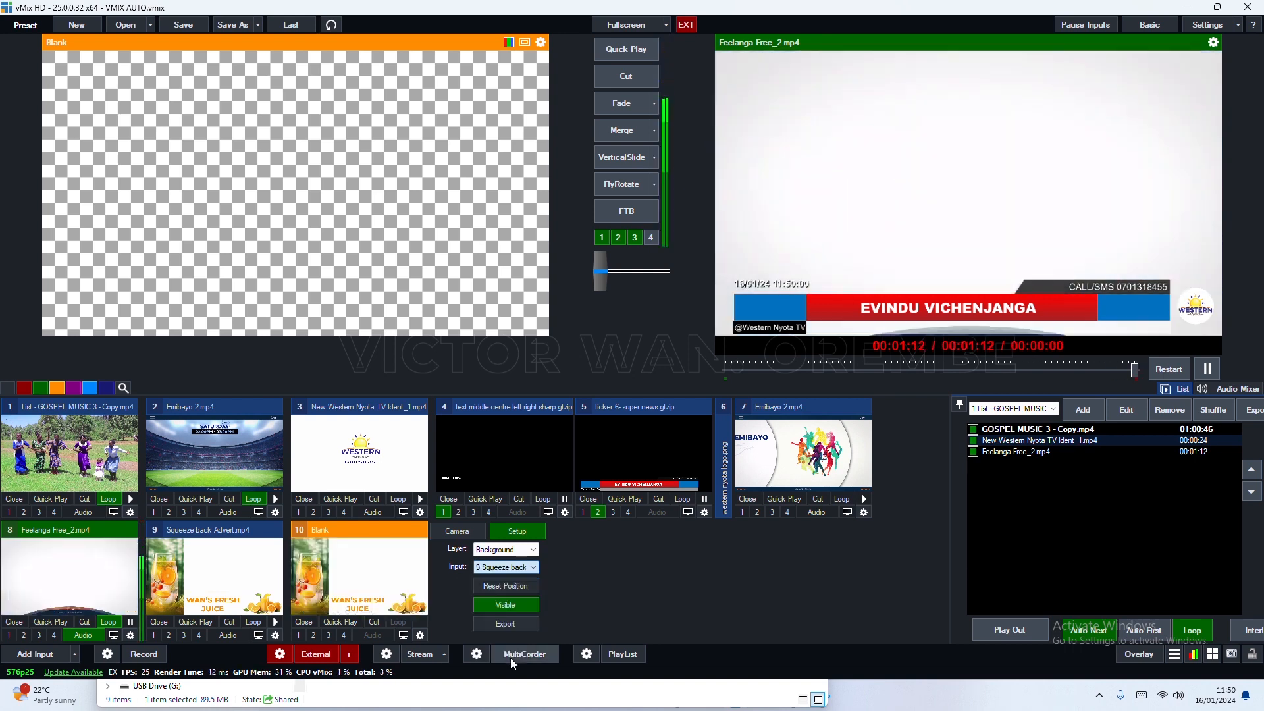
# Assign input 8, Feelanga Free_2.mp4, to Layer1 of the Blank virtual set.
pyautogui.click(506, 549)
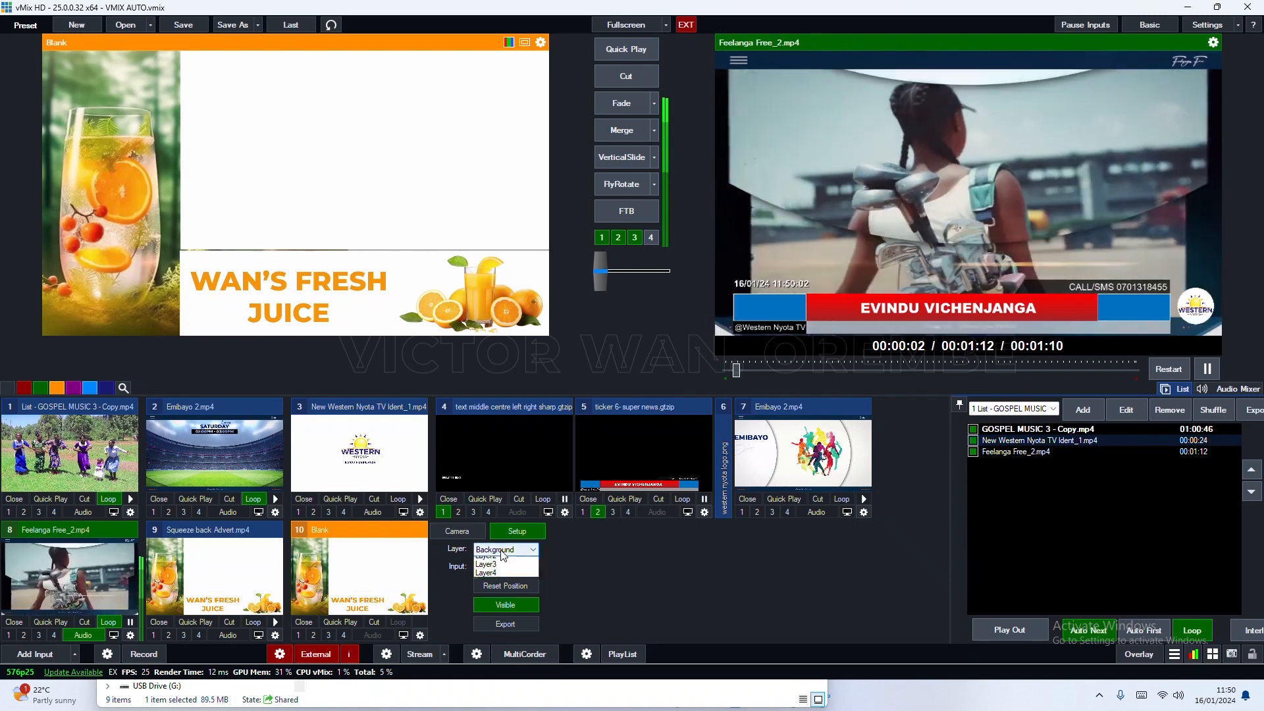
pyautogui.click(501, 571)
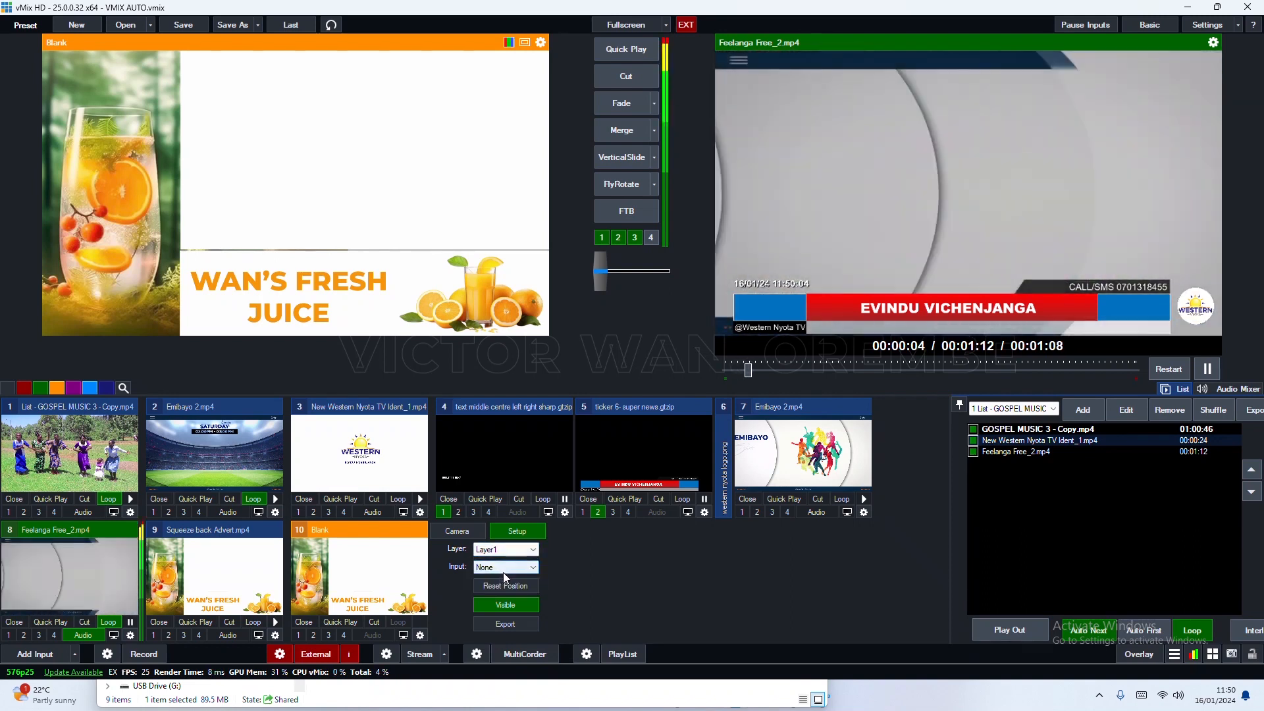
pyautogui.click(508, 570)
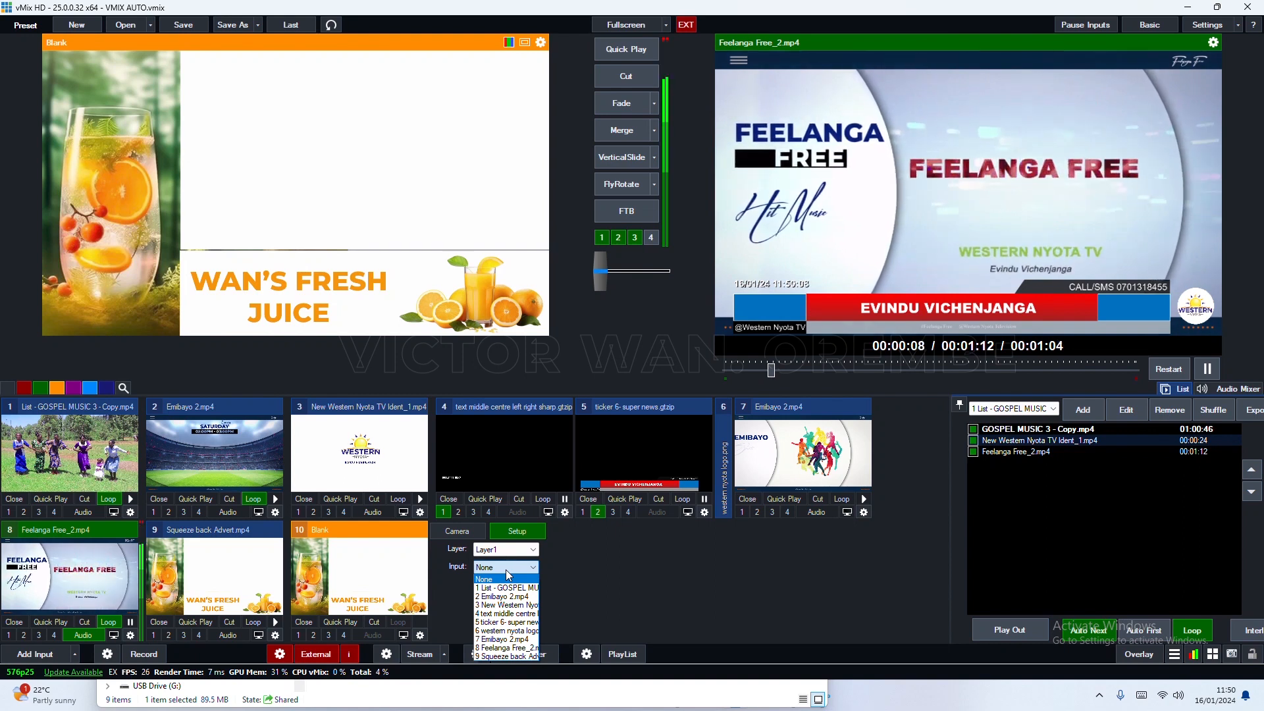
pyautogui.click(507, 648)
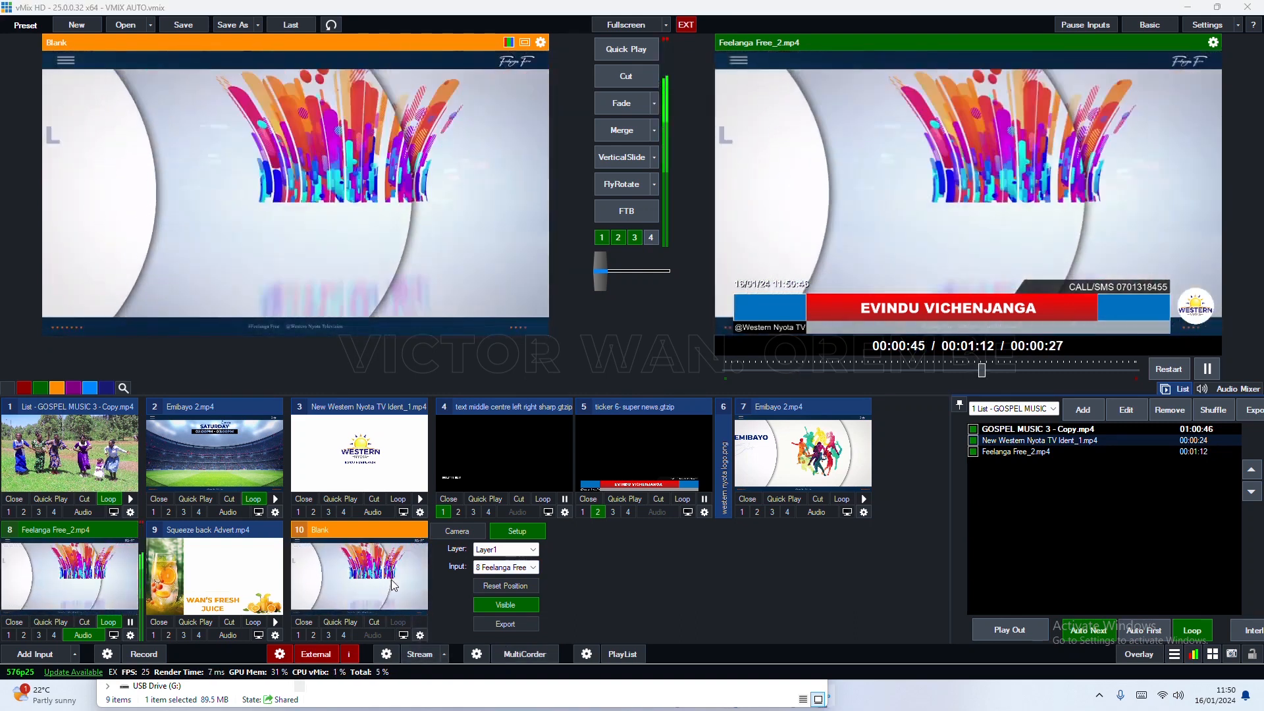
# Fit the Feelanga Free_2.mp4 layer into the advert's white area with zoom 0.728, Pan X about 0.271 and Pan Y about 0.309.
pyautogui.click(419, 634)
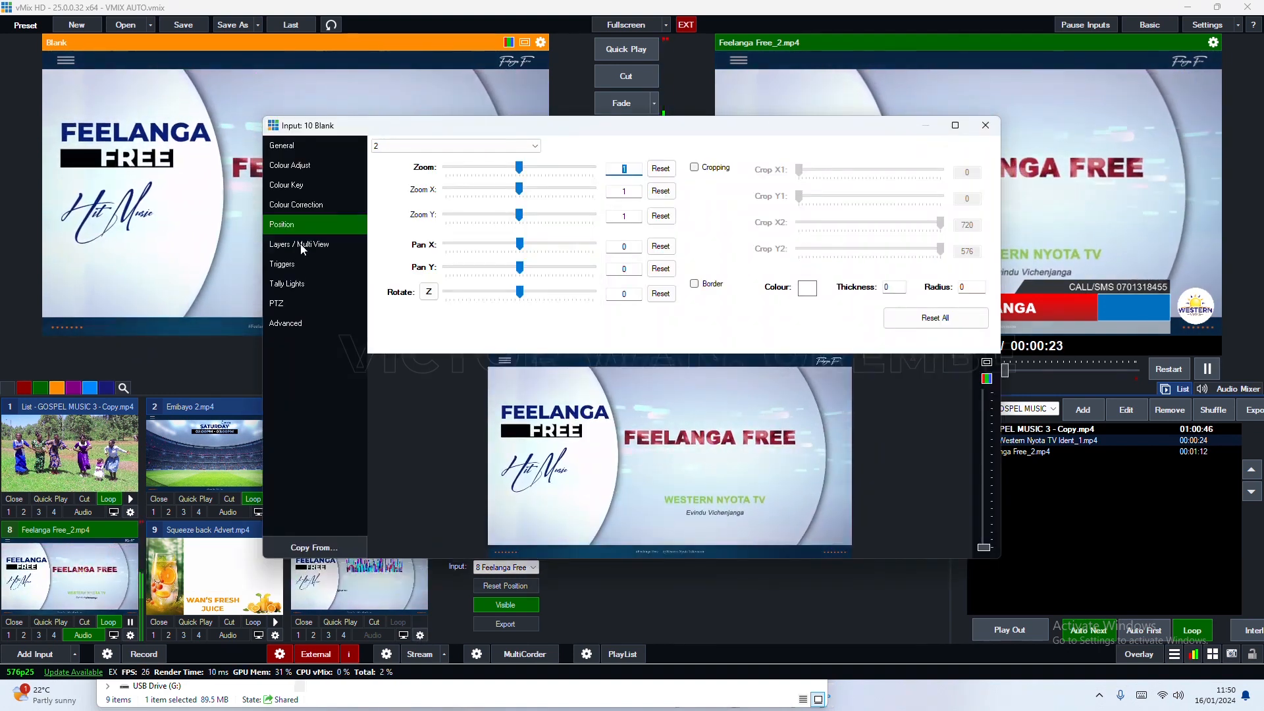
pyautogui.click(302, 245)
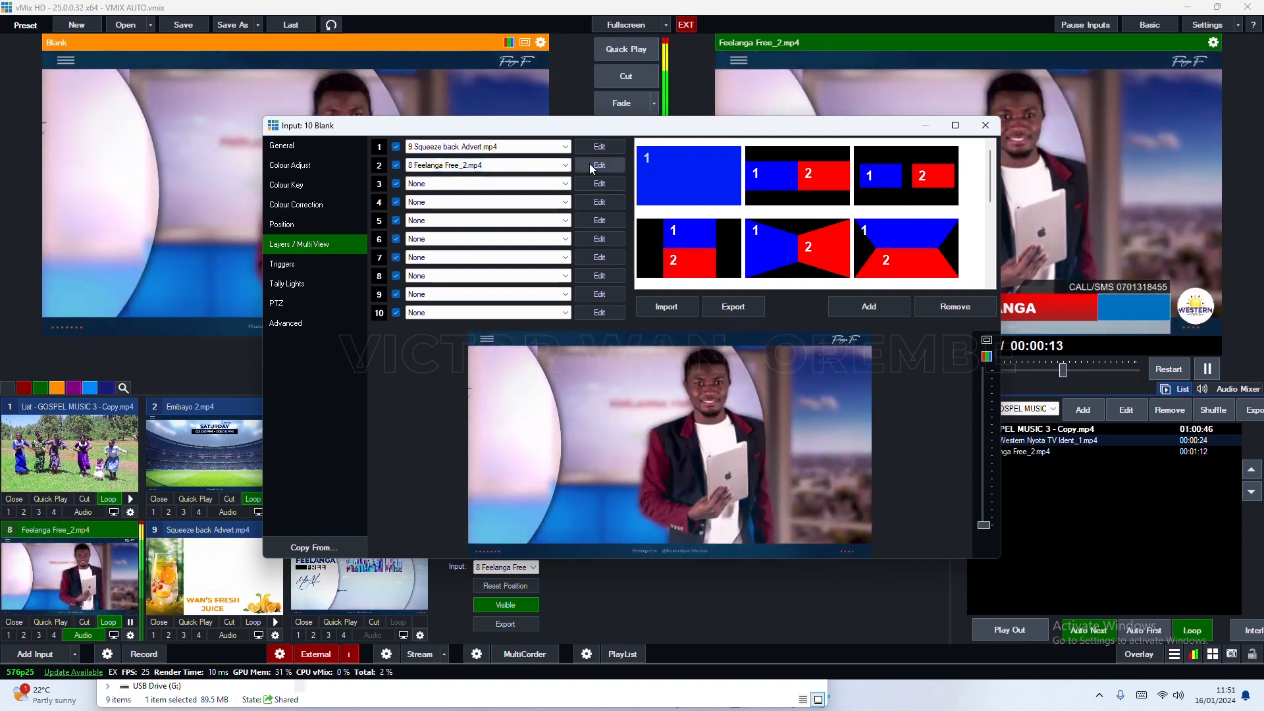
pyautogui.click(590, 166)
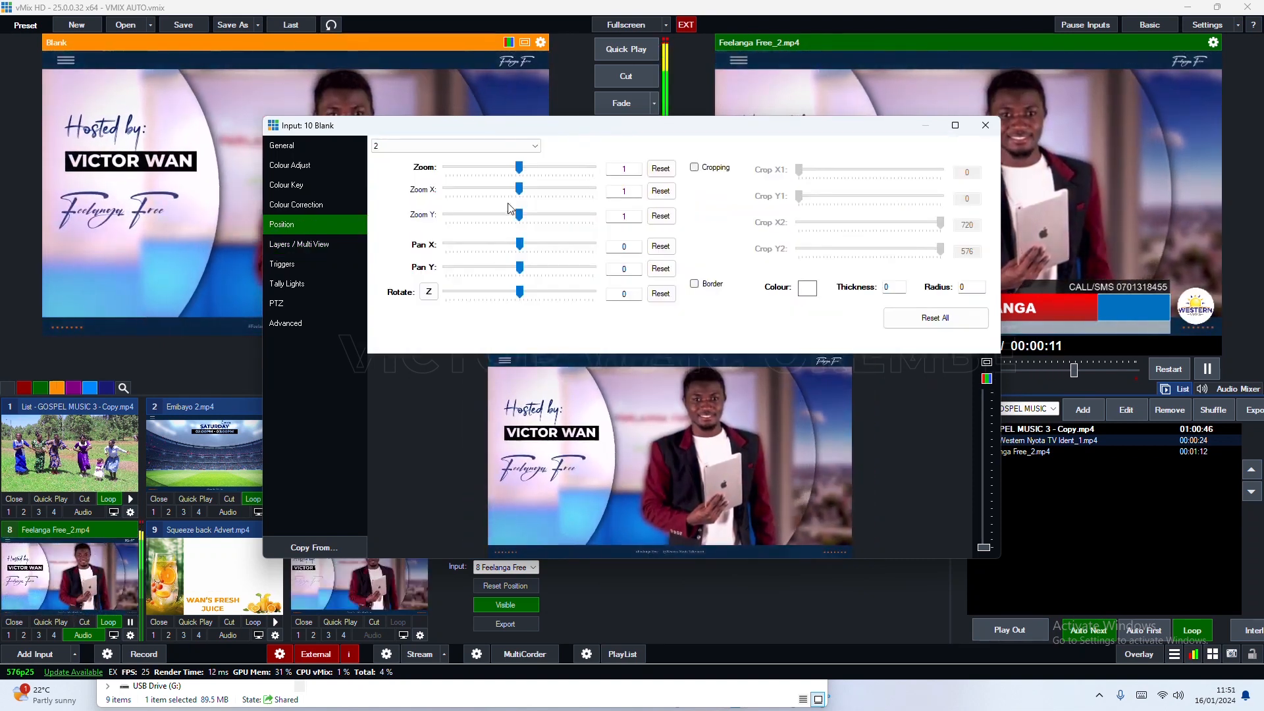
pyautogui.moveTo(518, 168); pyautogui.dragTo(497, 174)
pyautogui.moveTo(635, 471); pyautogui.dragTo(677, 440)
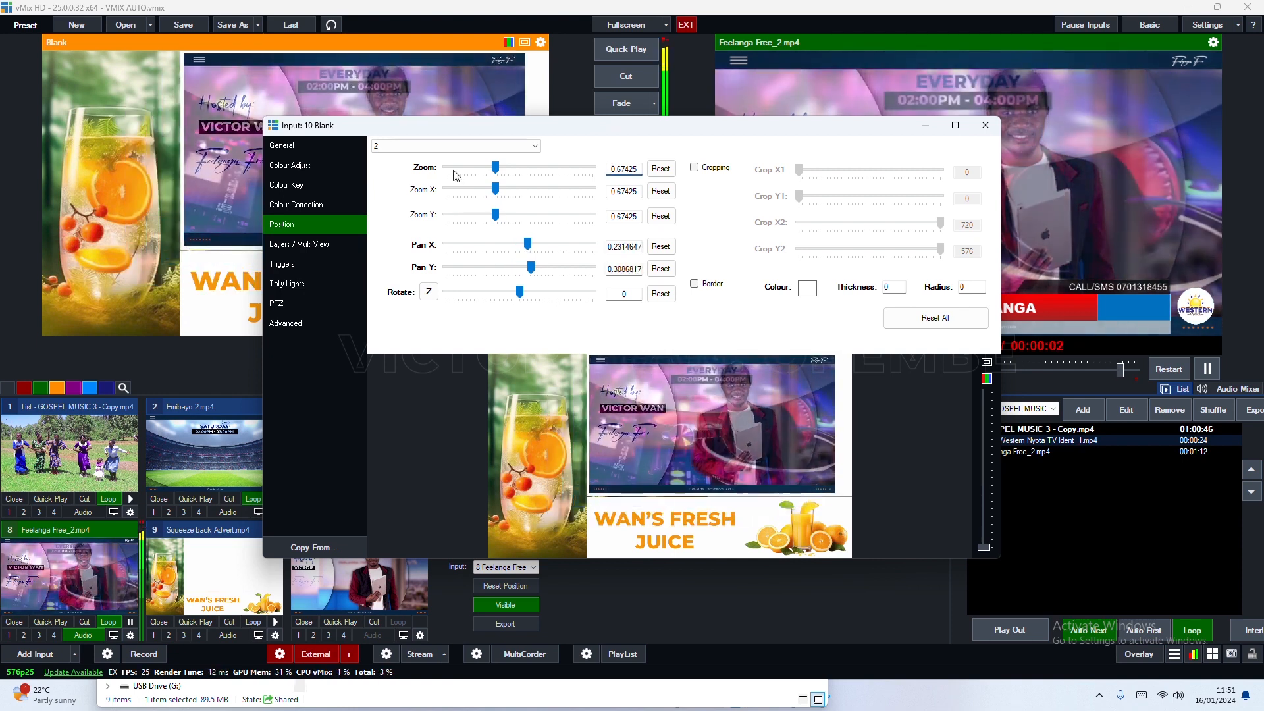
pyautogui.moveTo(496, 168); pyautogui.dragTo(500, 171)
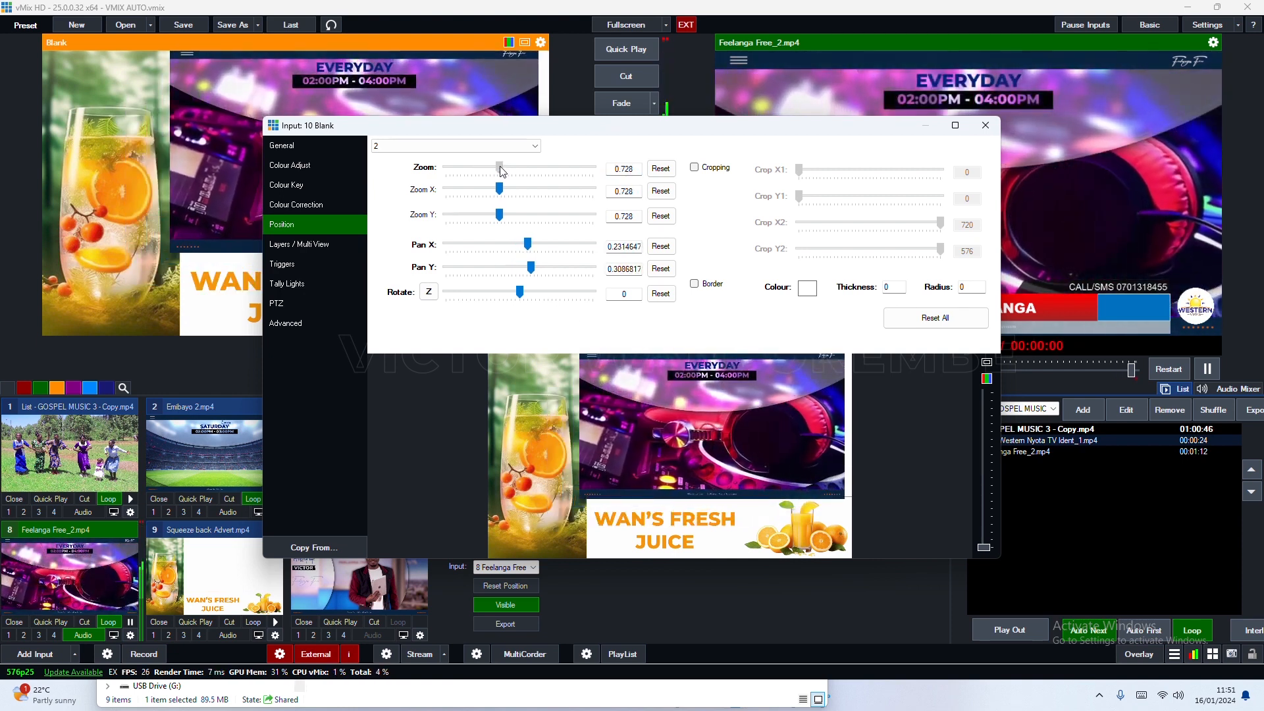
pyautogui.moveTo(649, 417); pyautogui.dragTo(657, 417)
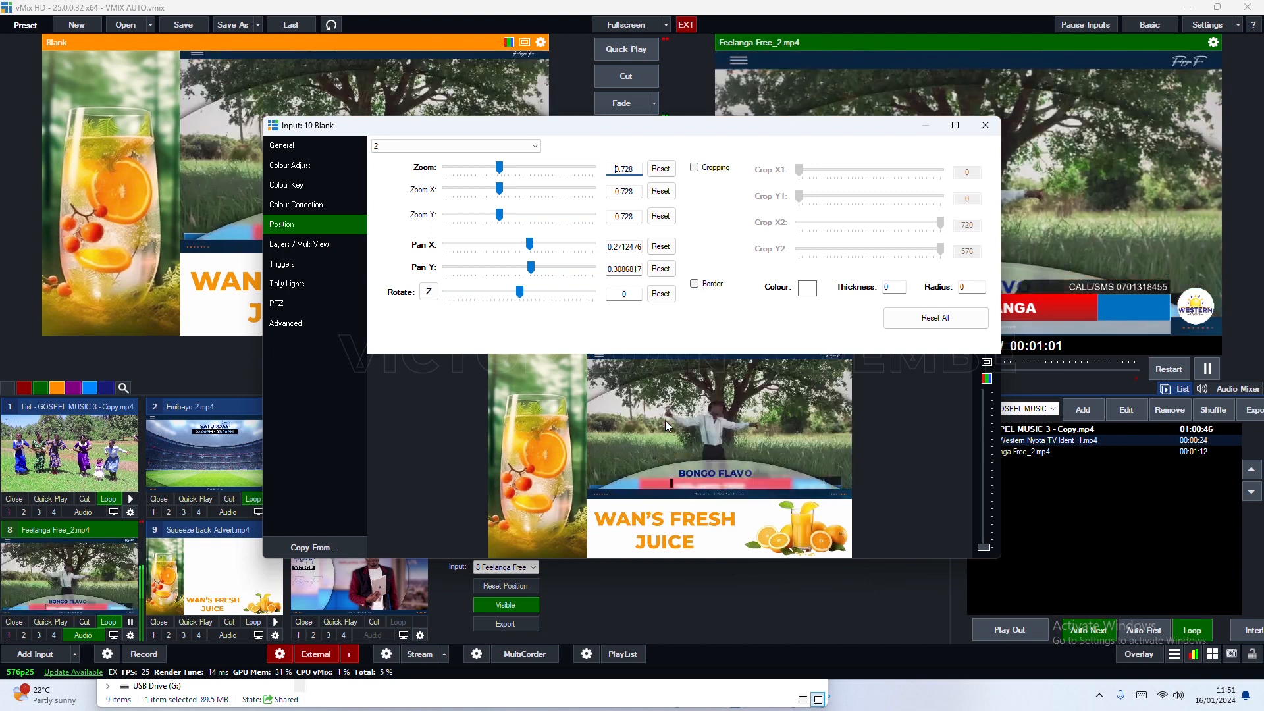
pyautogui.click(986, 126)
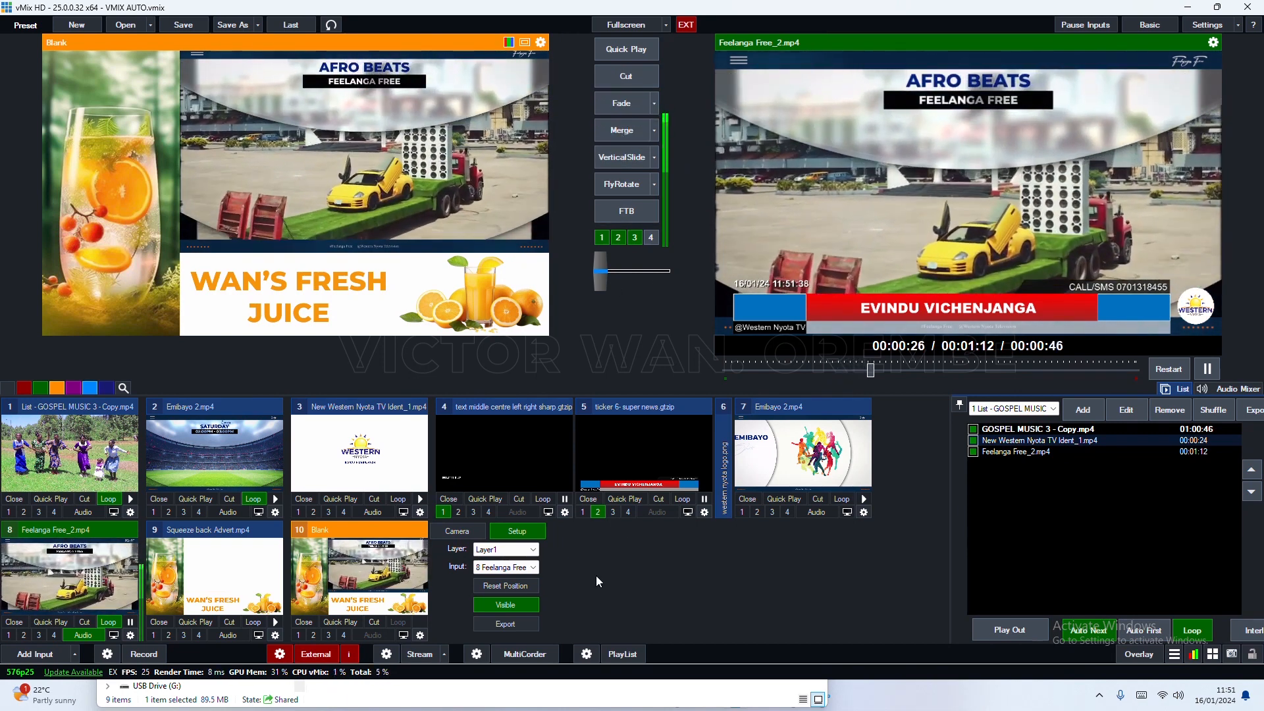
# Take the news ticker off overlay channel 2 and bring the Blank virtual set to the output with the Merge transition.
pyautogui.click(598, 511)
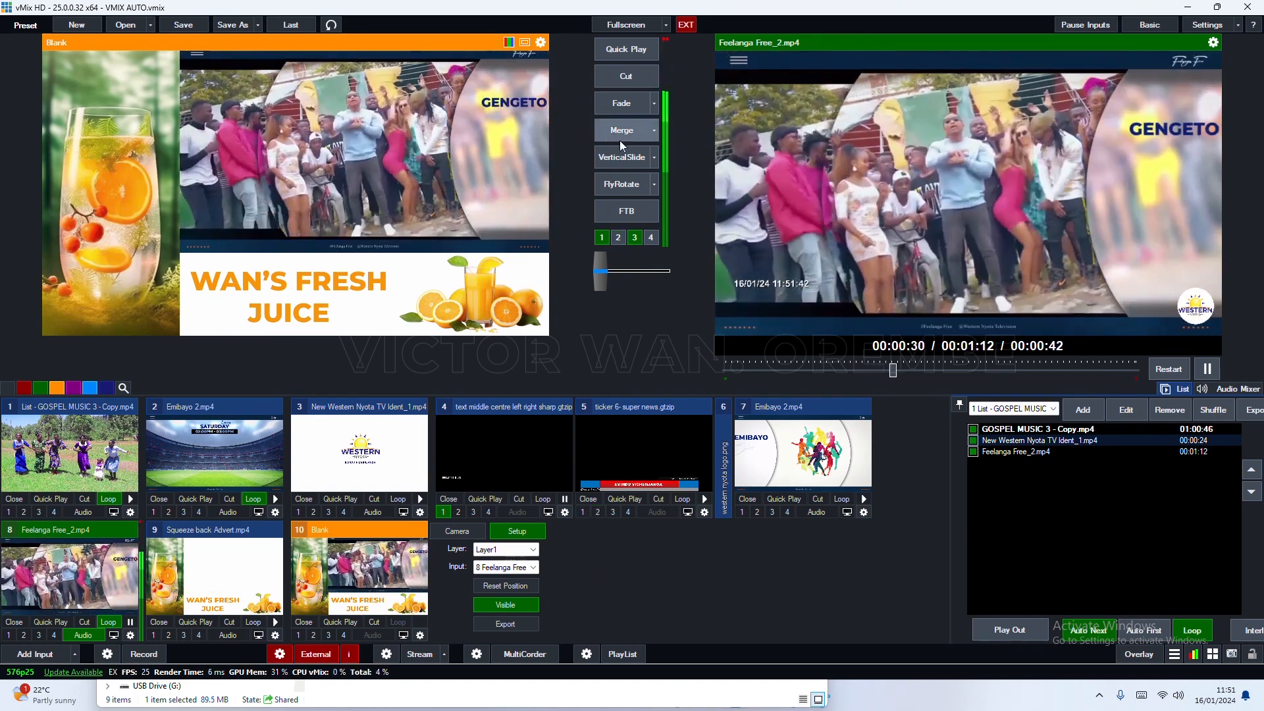
pyautogui.click(621, 132)
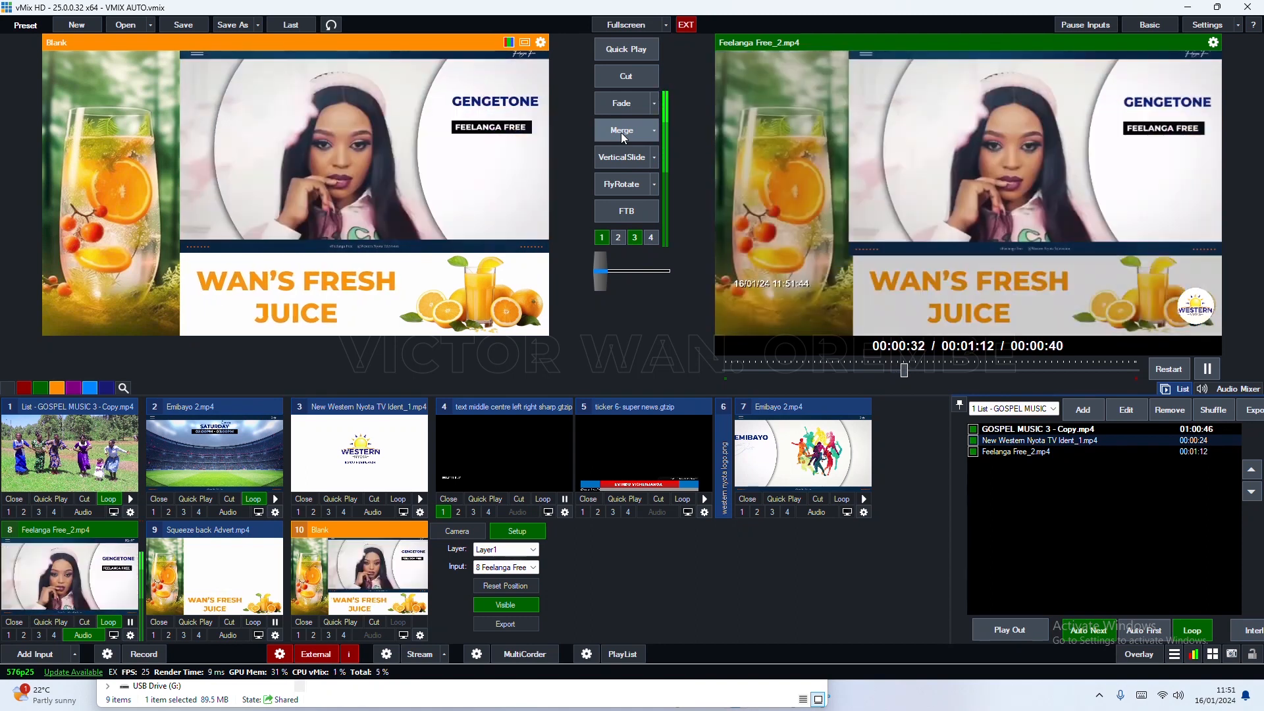